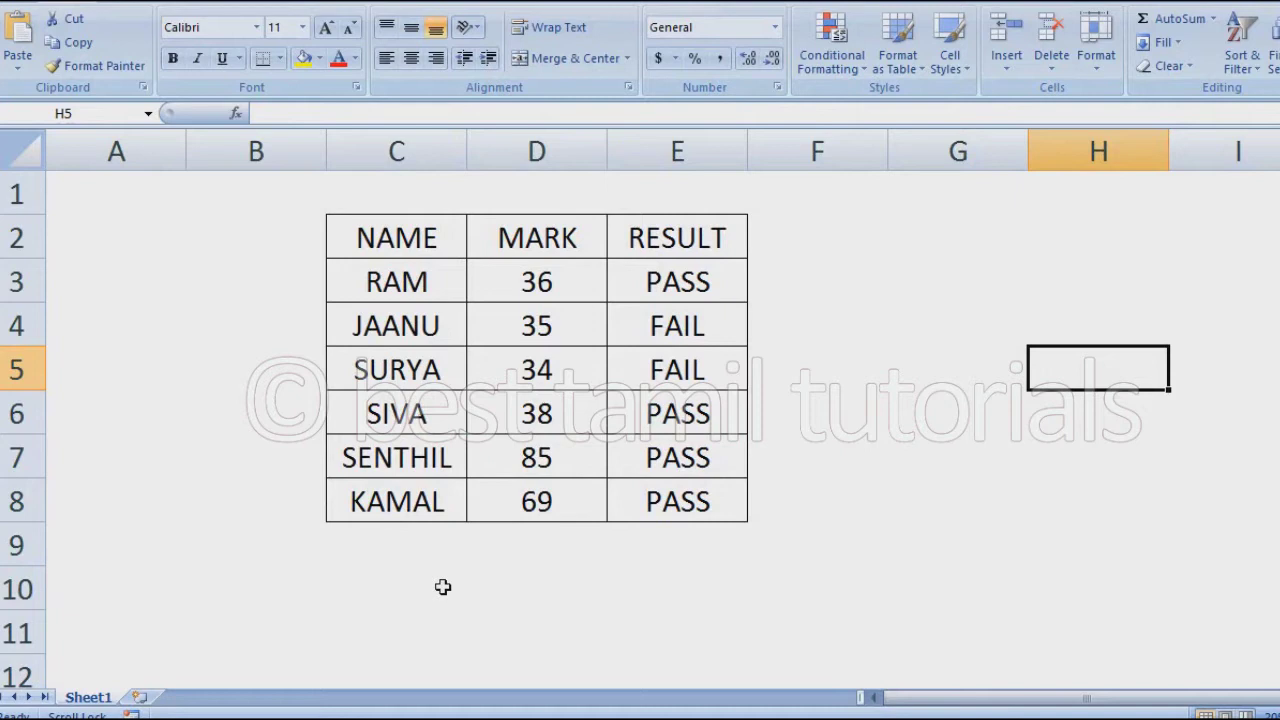
- Enter 34 as SIVA's mark in D6 so the RESULT turns FAIL
left_click(565, 416)
type("34")
key("Return")
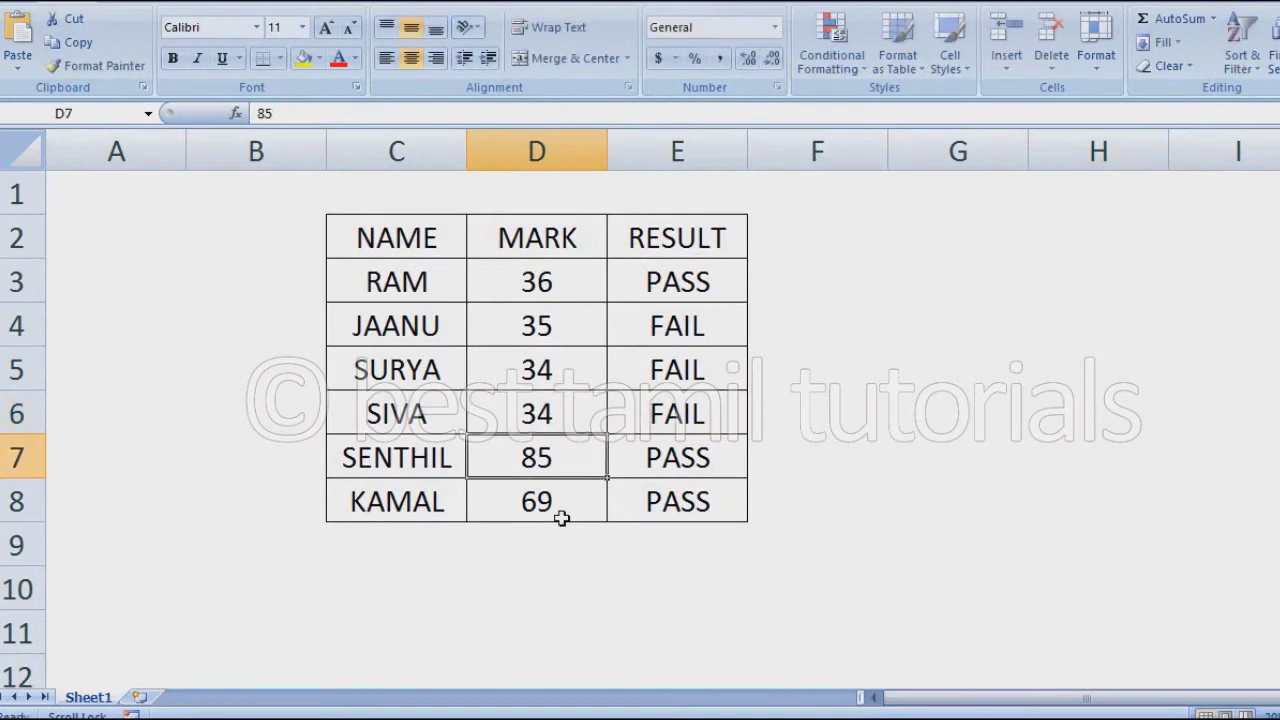
- Change SIVA's mark to 36 so RESULT shows PASS, and insert a new worksheet
left_click(547, 419)
type("36")
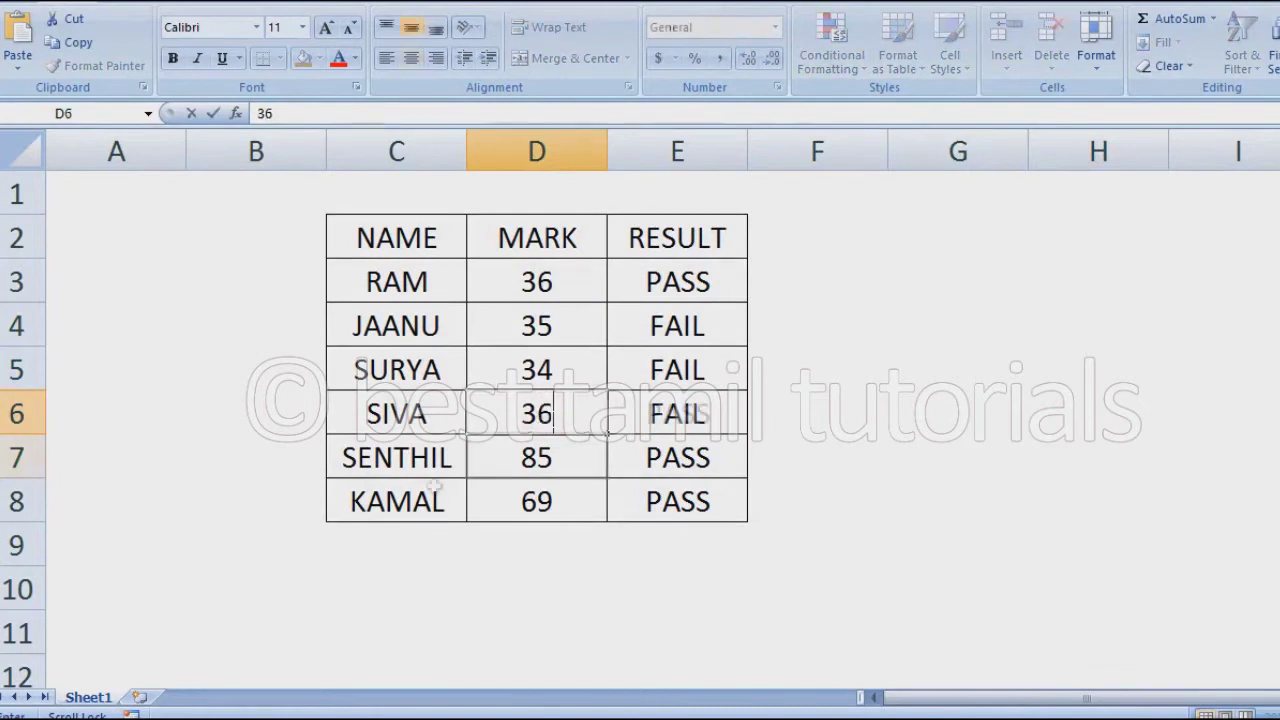
key("Return")
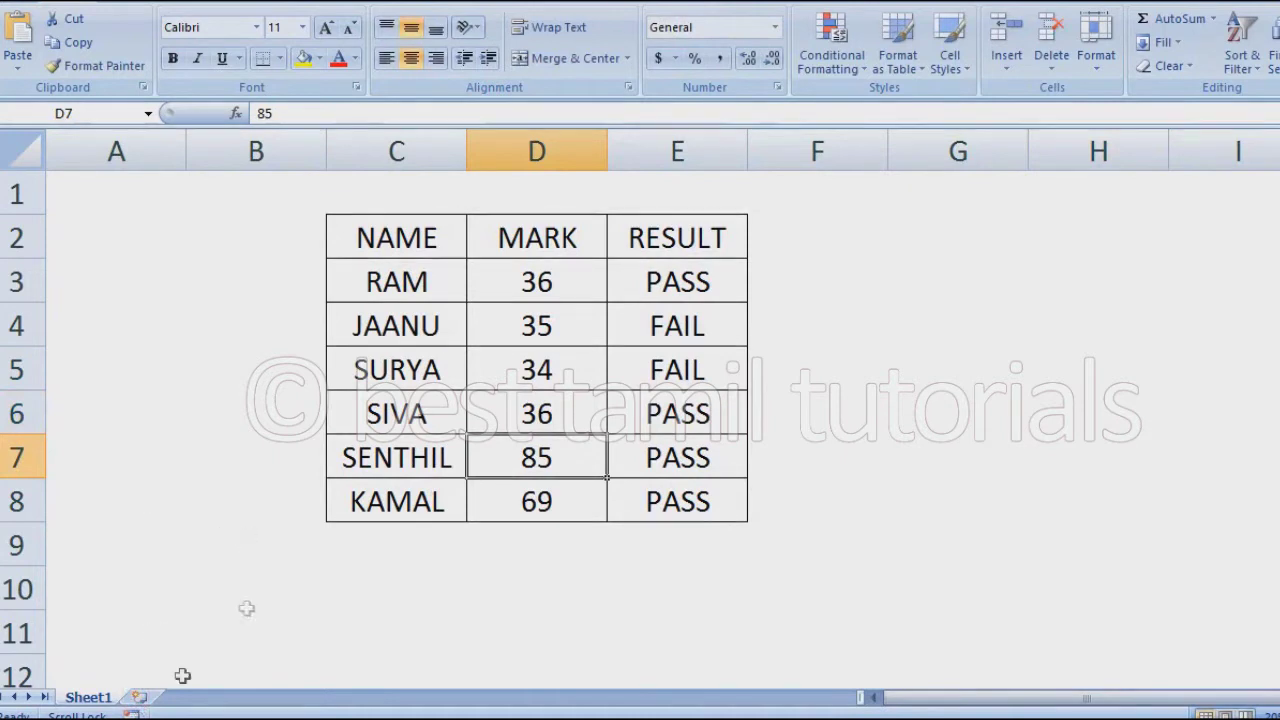
left_click(136, 697)
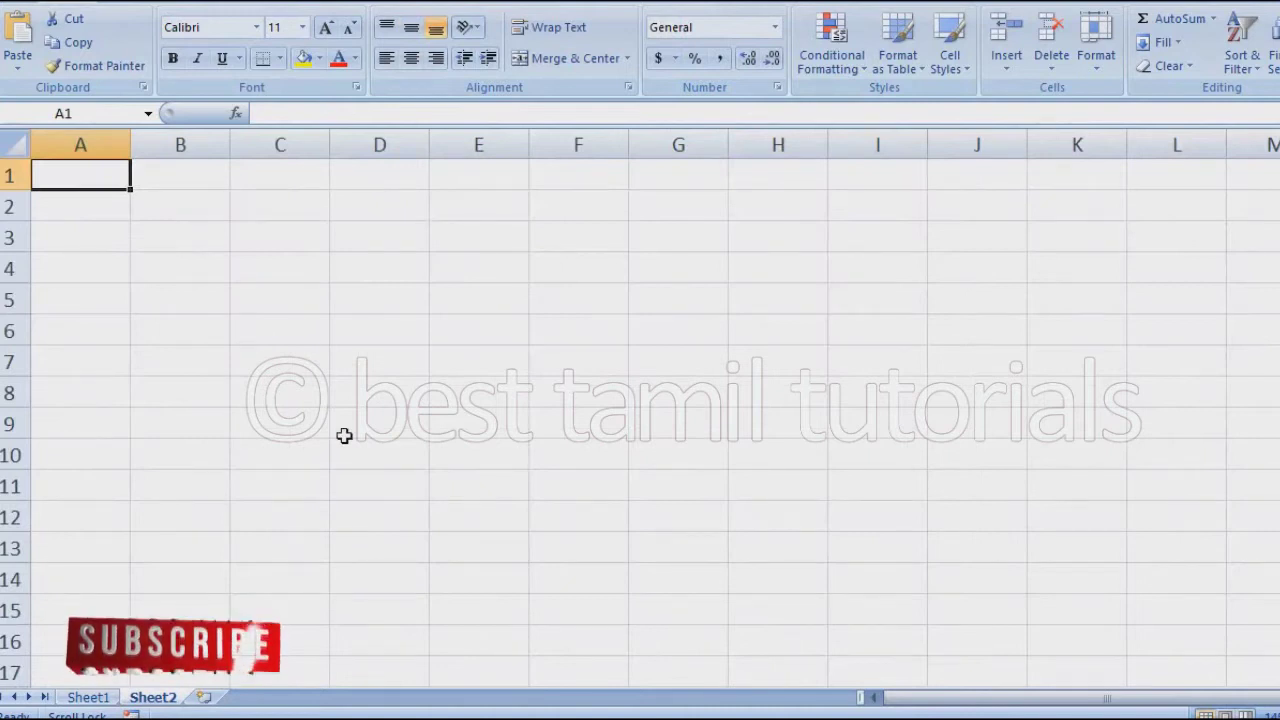
- Enter the NAME heading in D4, correcting the misspelling
left_click(388, 269)
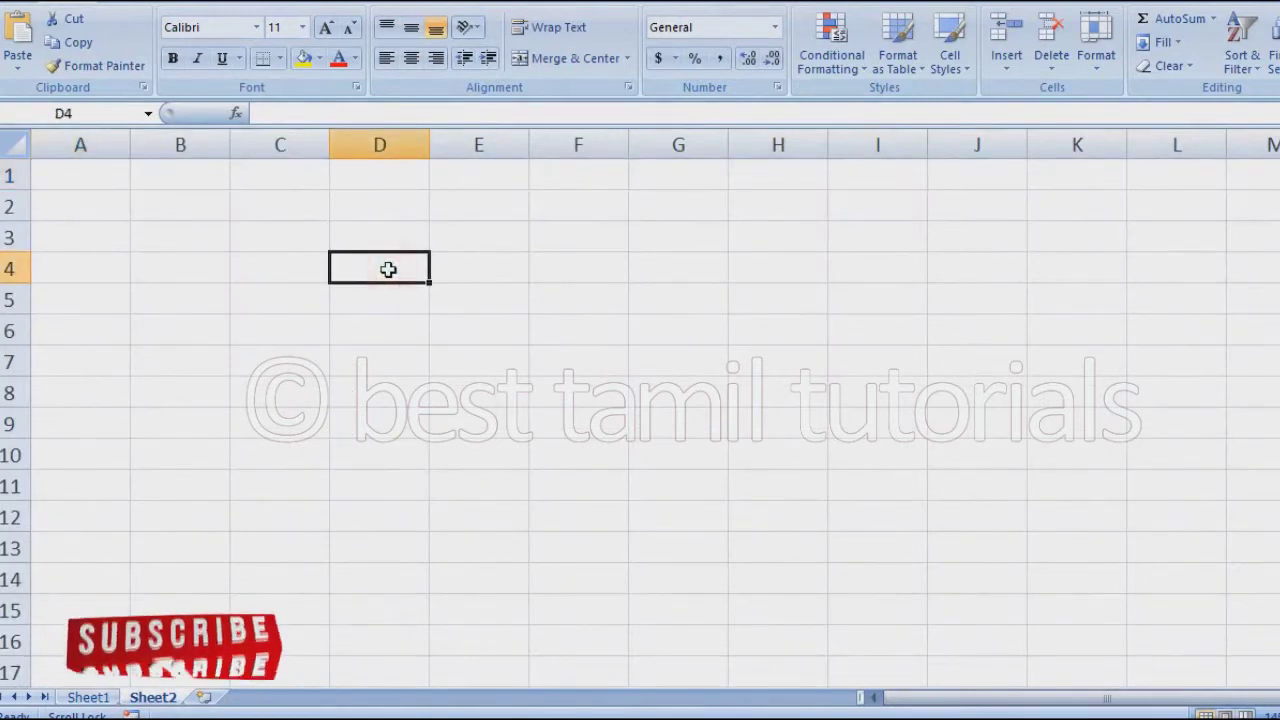
type("nam")
key("BackSpace")
key("BackSpace")
key("BackSpace")
type("ANME")
key("Return")
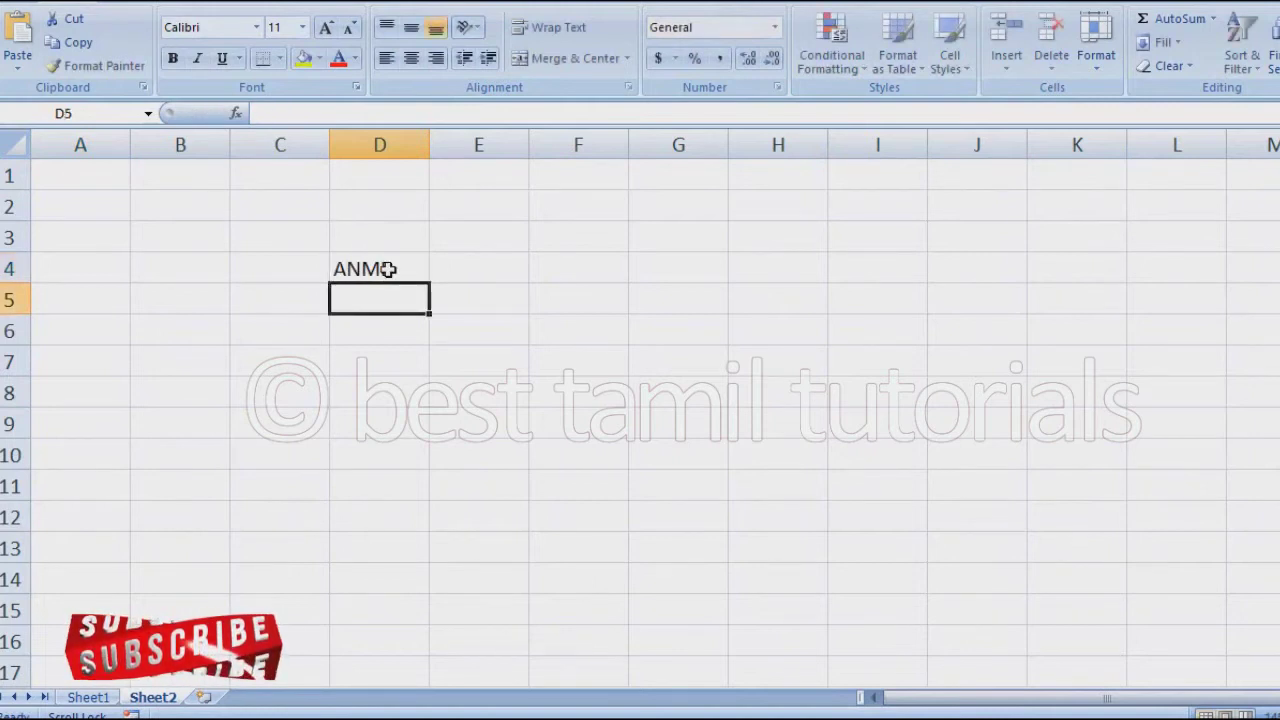
left_click(388, 269)
type("NAME")
key("Return")
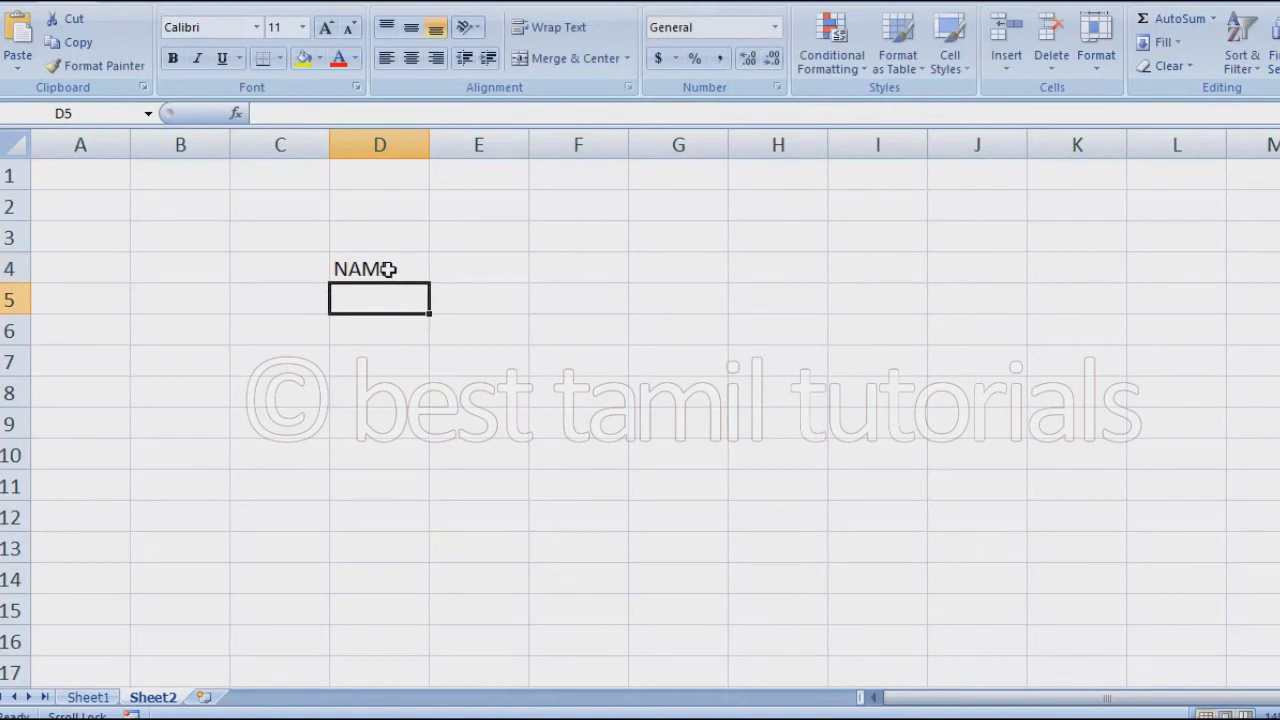
- Add the MARKS and RESULT headings in E4 and F4
left_click(466, 259)
type("MARKS")
key("Return")
left_click(627, 268)
type("RS")
key("BackSpace")
type("ESULT")
key("Return")
- List RAM, JAANU, RAVI, SURESH, KARTHIK and SIVA down D5:D10
left_click(343, 323)
left_click(391, 291)
type("RAM")
key("Return")
type("JA")
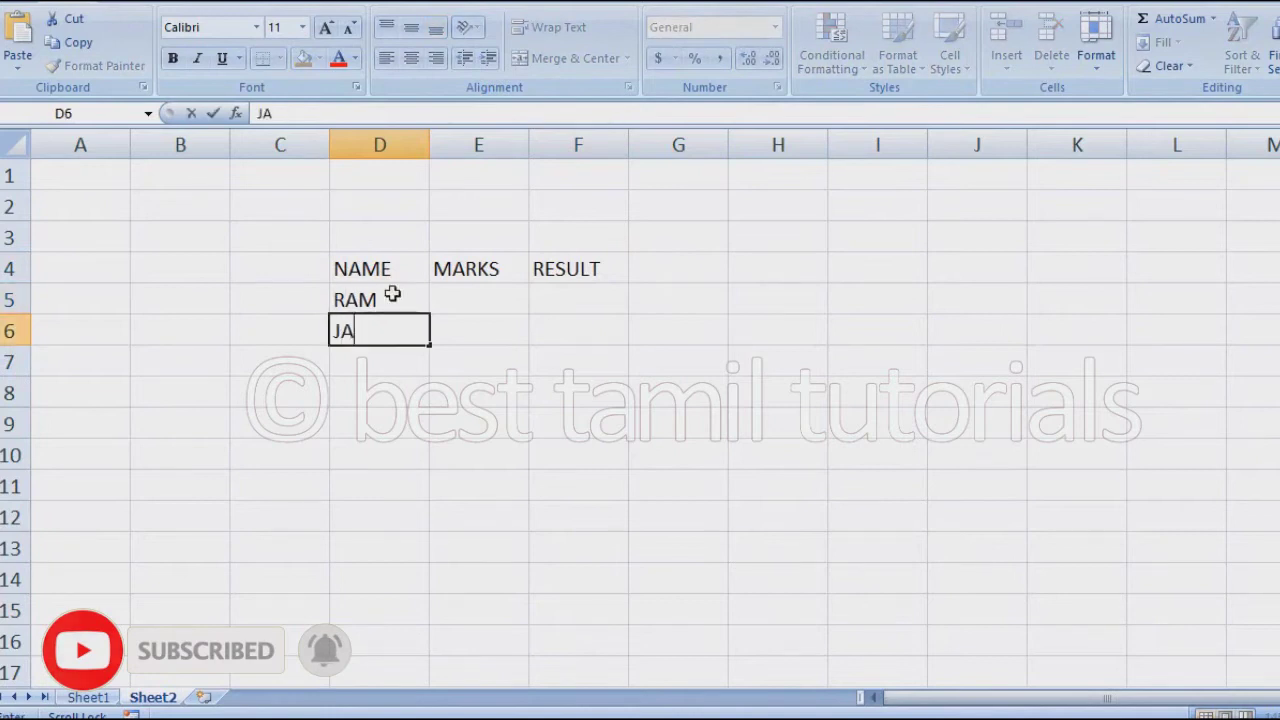
type("ANU")
key("Return")
type("RAVI")
key("Return")
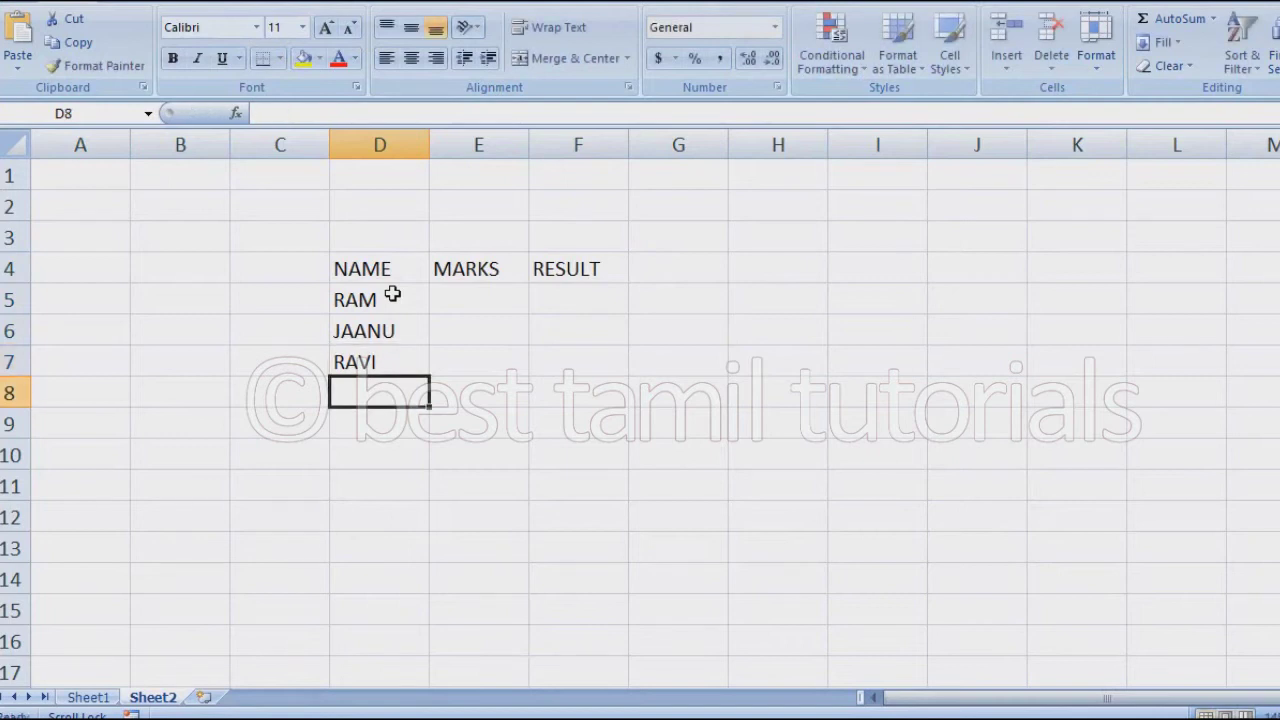
type("SURESH")
key("Return")
type("KARTHIK")
key("Return")
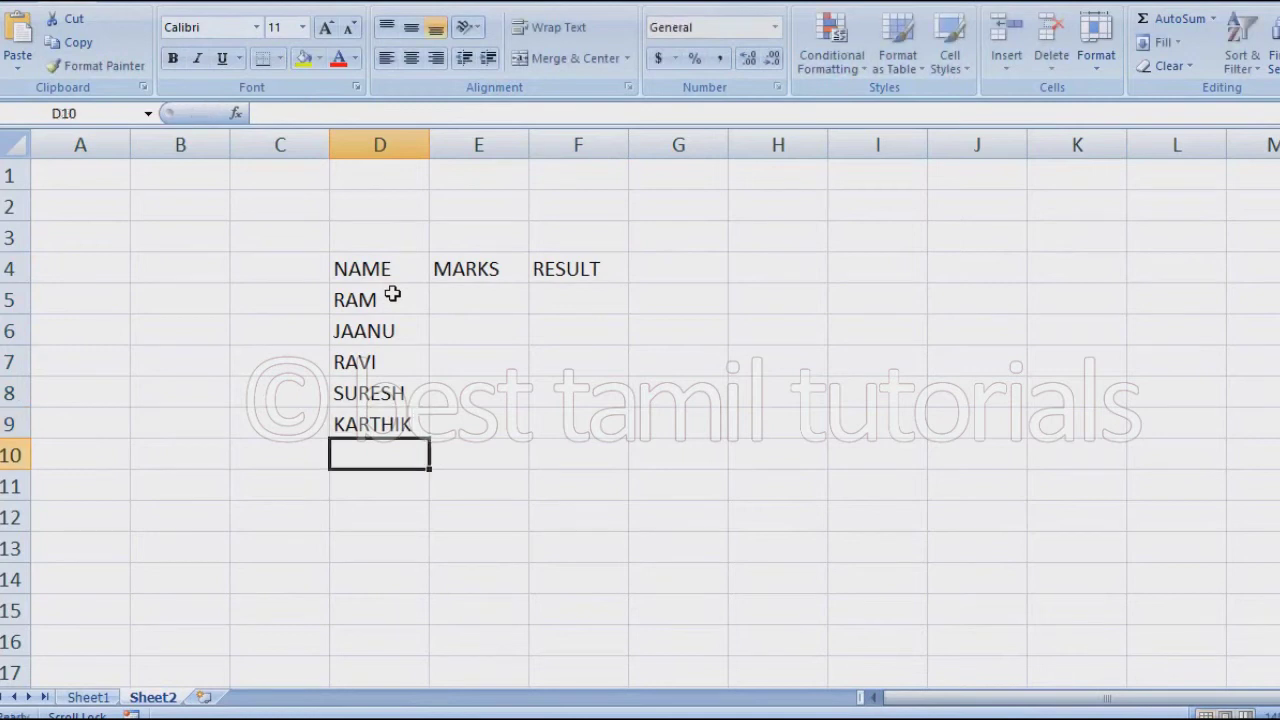
type("SIVA")
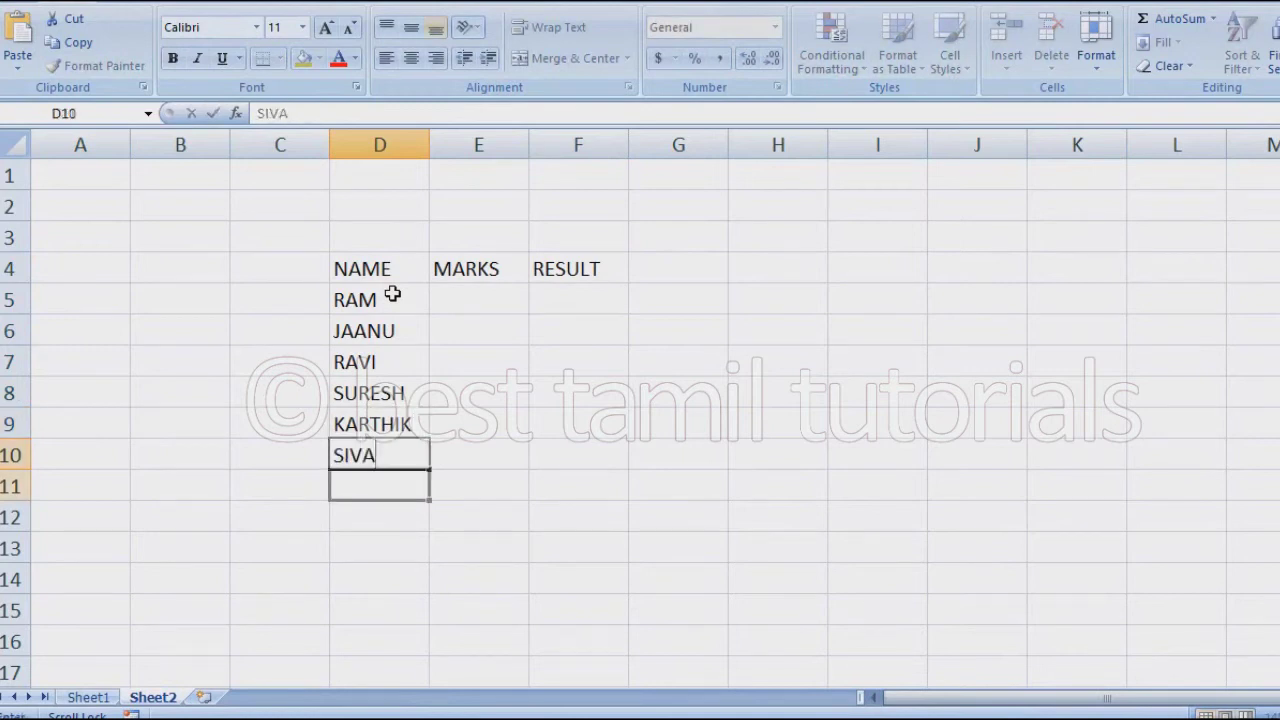
key("Return")
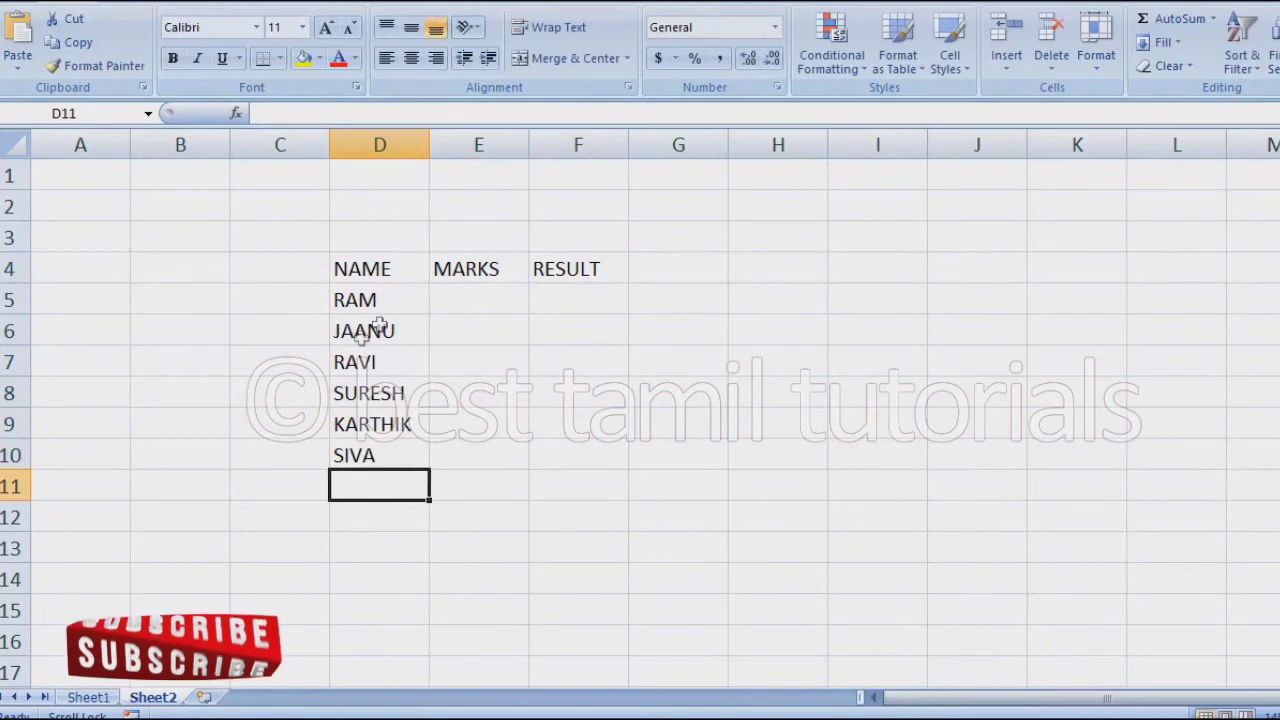
left_click(492, 292)
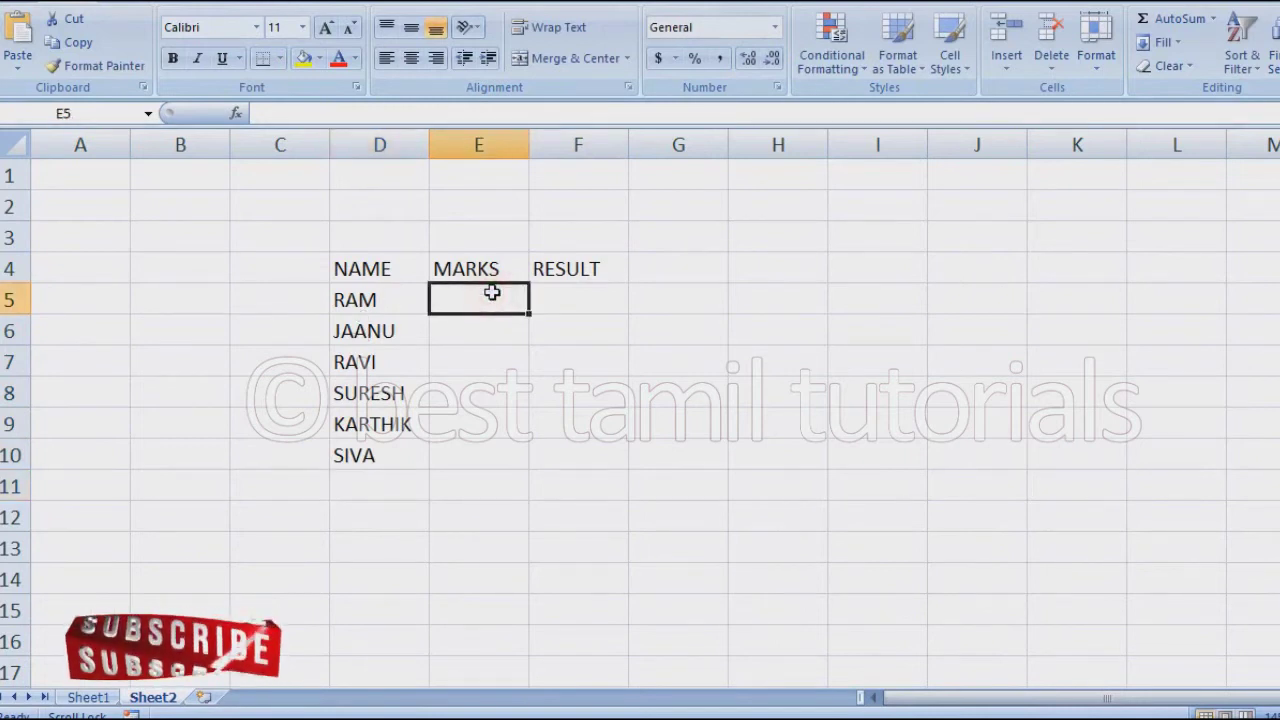
- Center the D4:F10 table text horizontally and vertically
left_click(560, 298)
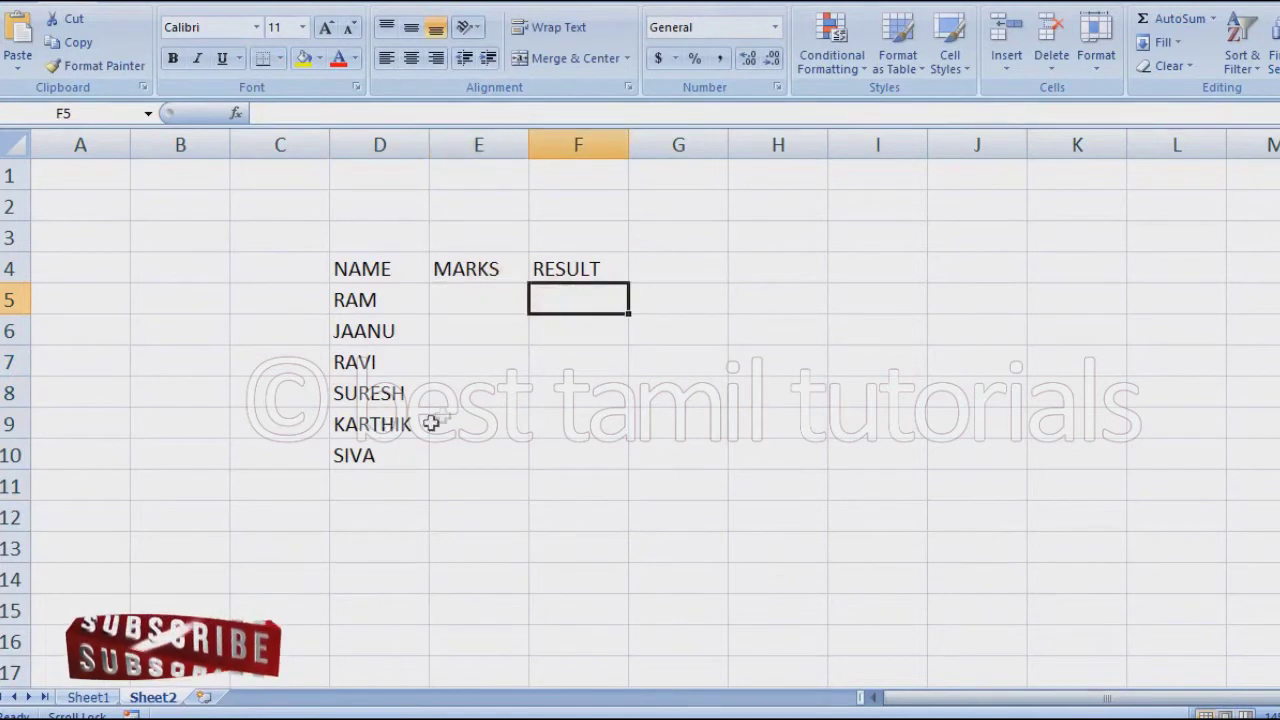
left_click(371, 273)
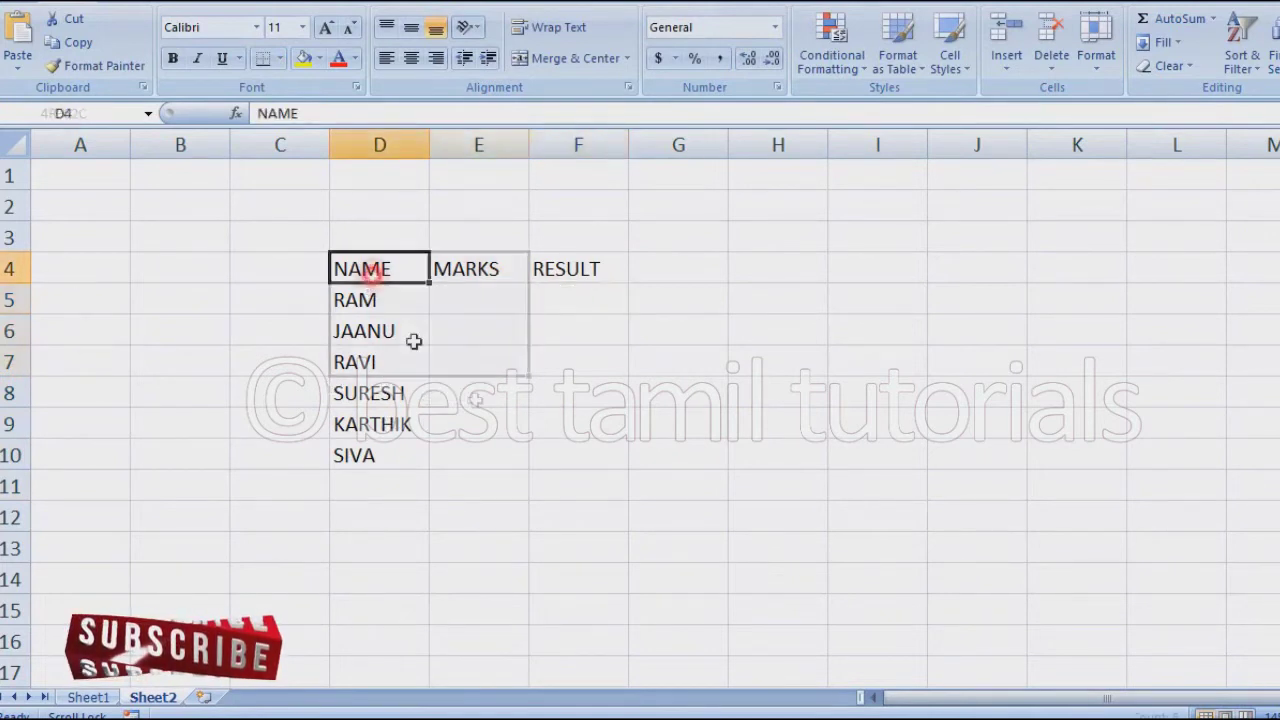
left_click_drag(413, 341, 580, 460)
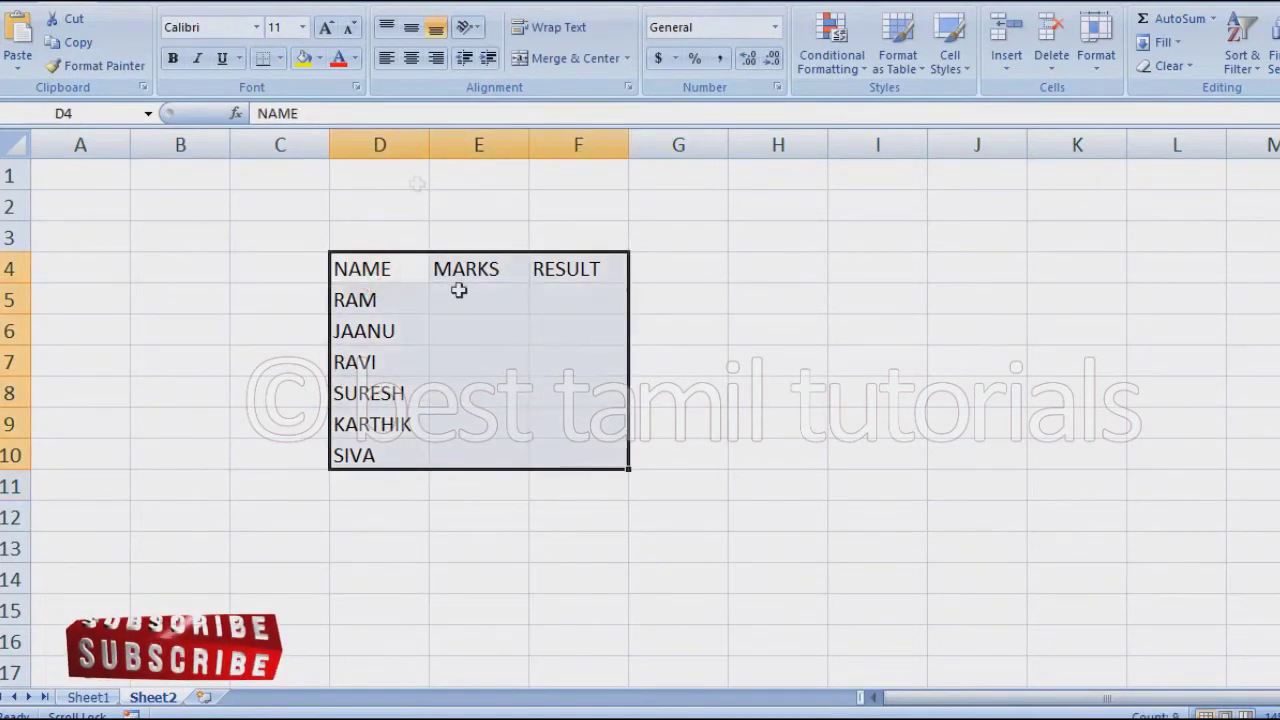
left_click(412, 60)
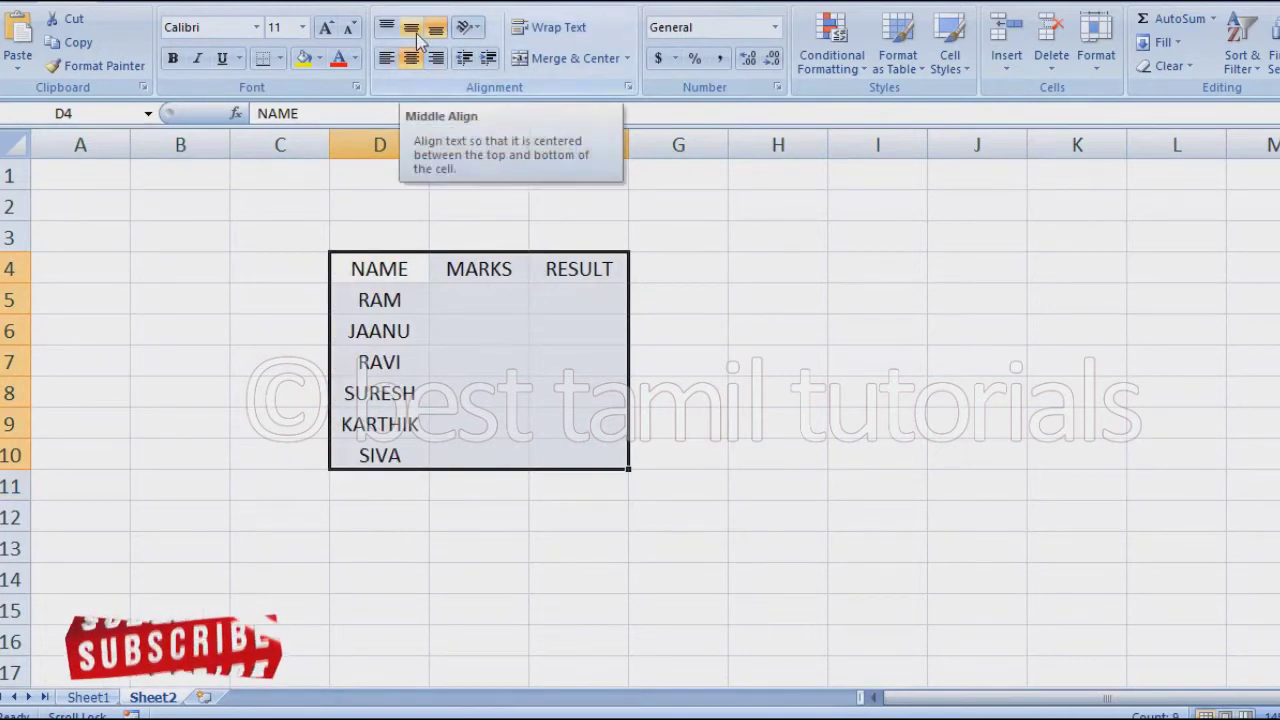
left_click(417, 34)
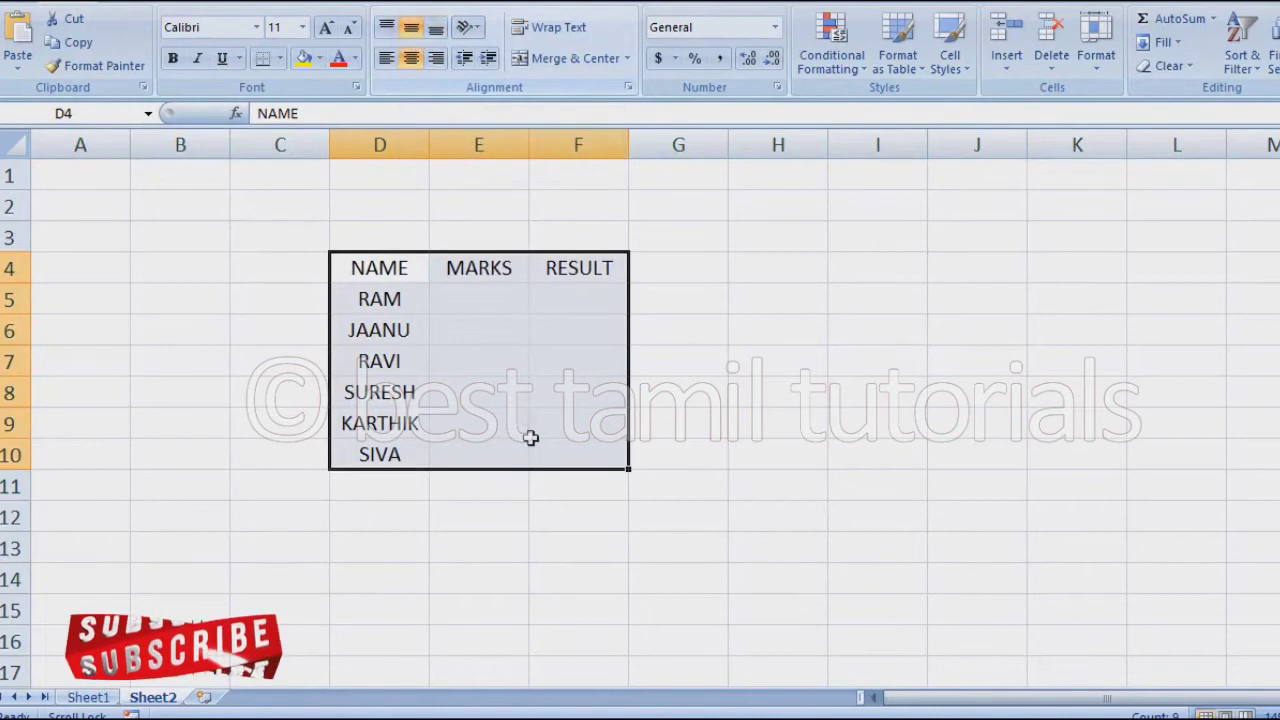
left_click(465, 352)
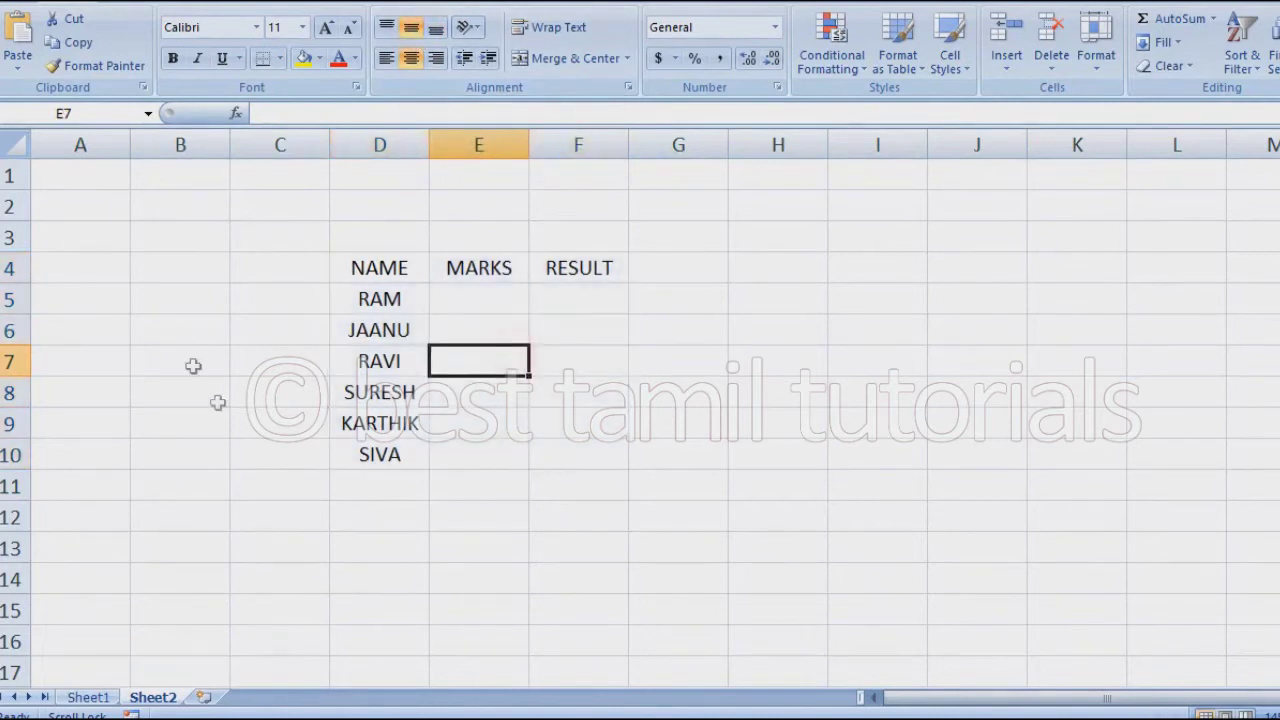
- Fill the whole sheet white to hide the gridlines
left_click(17, 152)
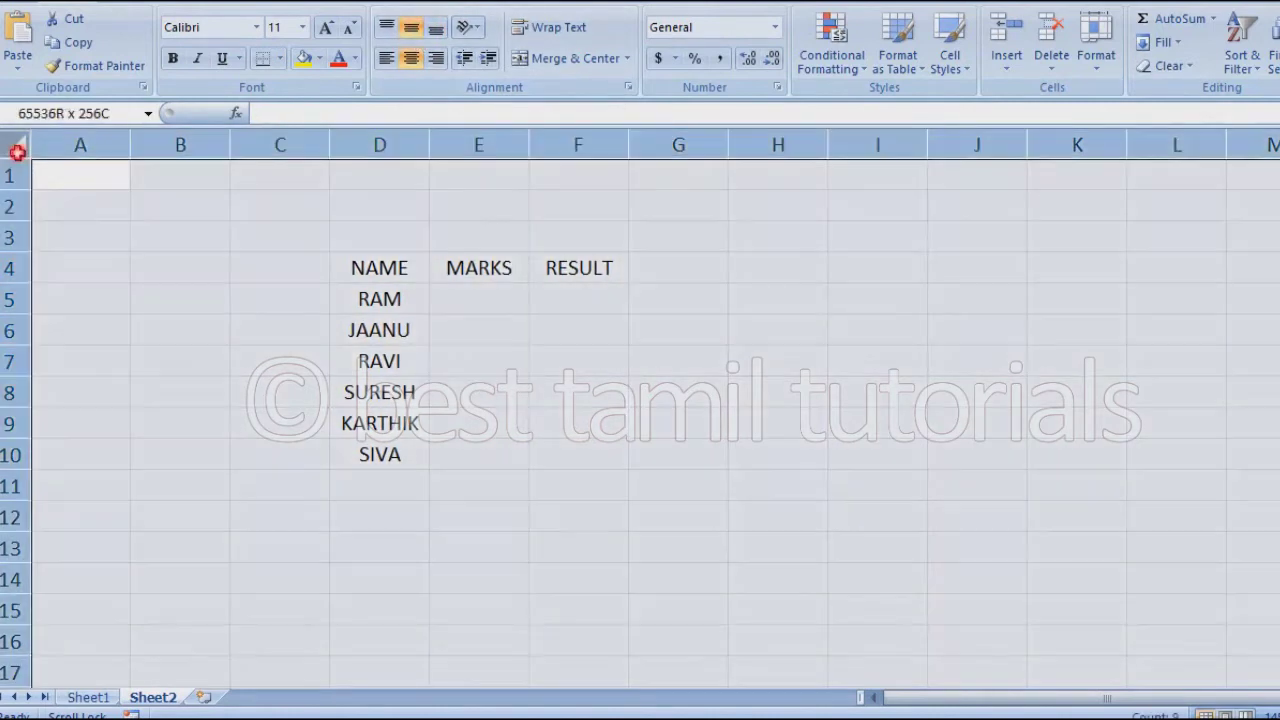
left_click(320, 58)
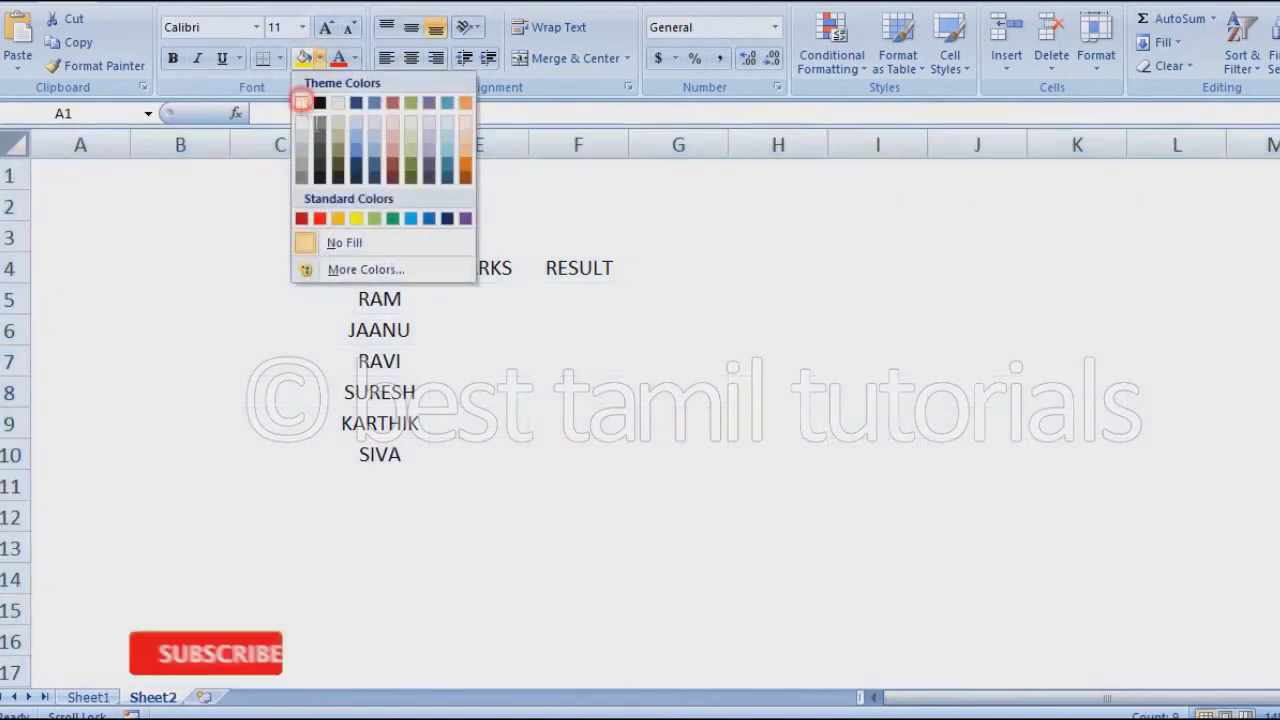
left_click(305, 100)
left_click(563, 356)
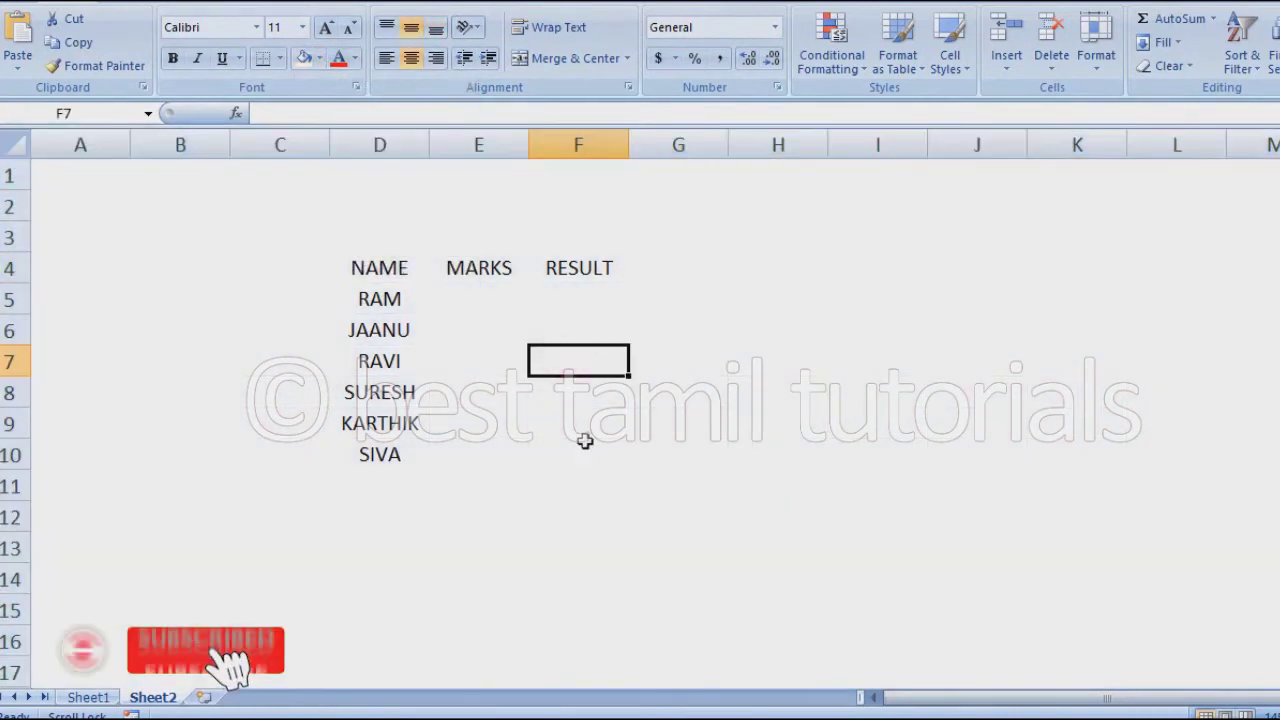
- Apply All Borders to every cell of D4:F10
left_click_drag(395, 268, 566, 446)
left_click(280, 58)
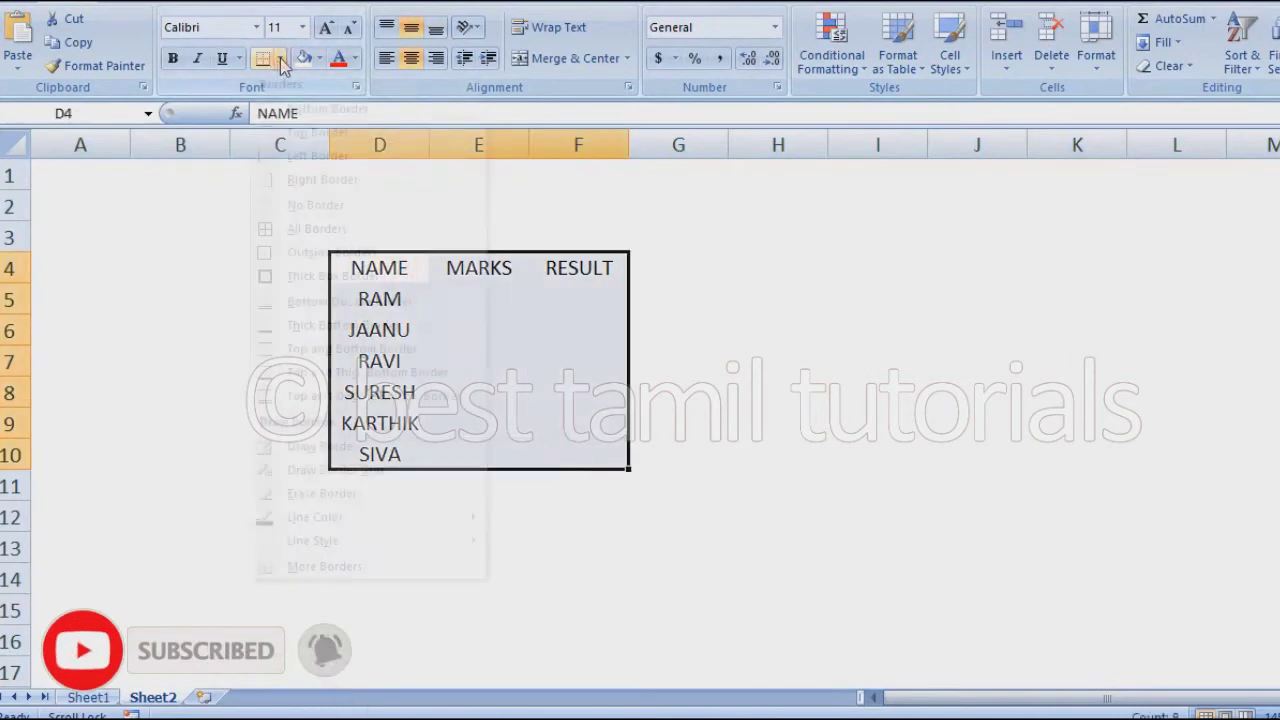
left_click(322, 230)
left_click(771, 445)
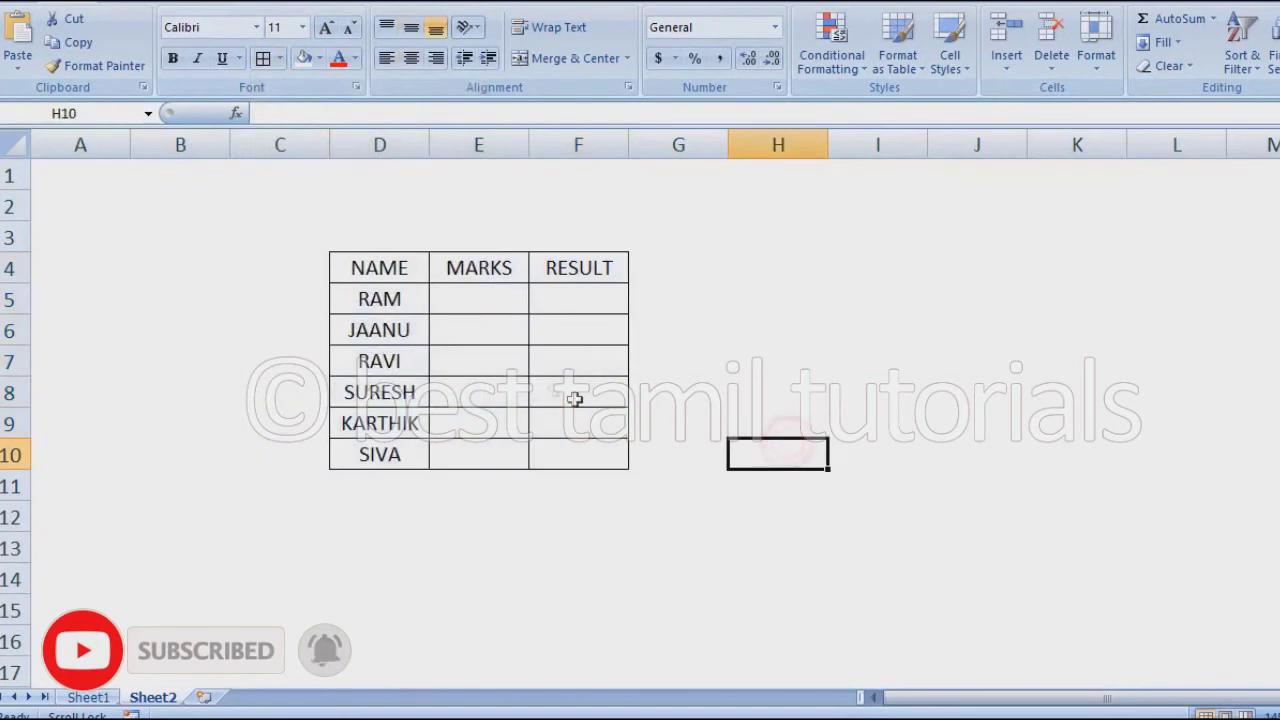
left_click(503, 296)
left_click(598, 305)
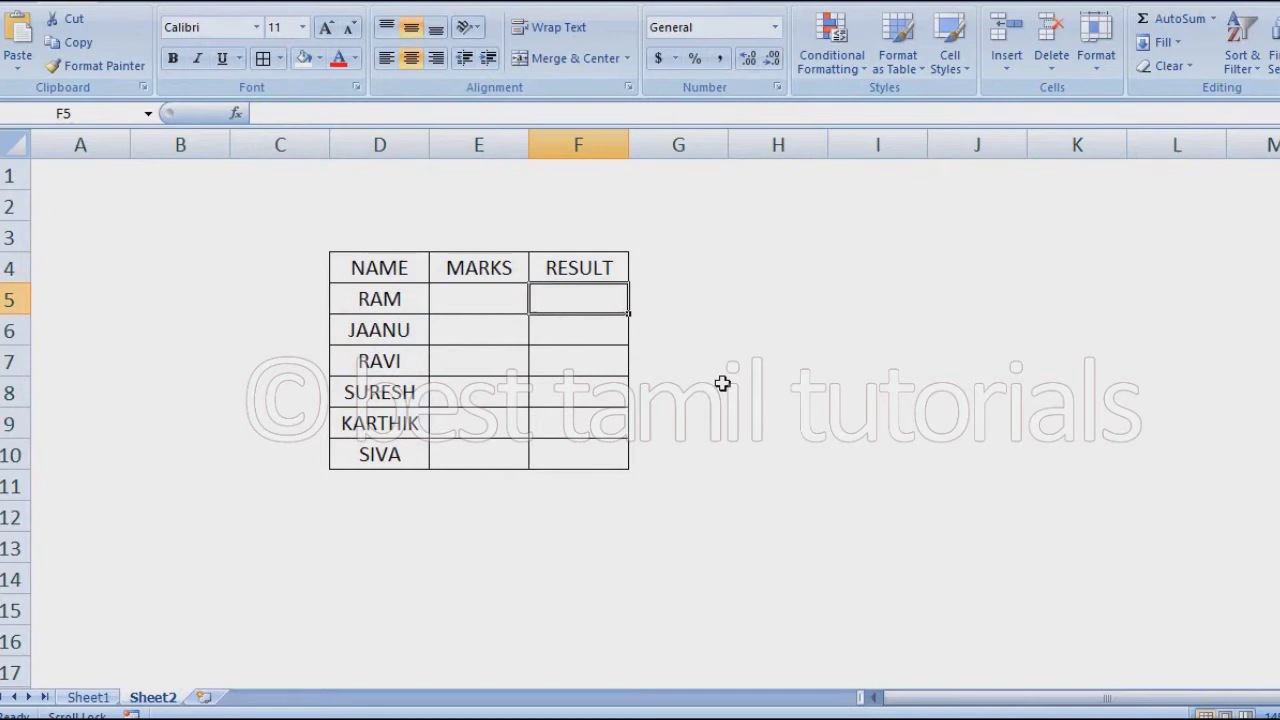
- Enter =IF(E5>35,"PASS","FAIL") in F5 as RAM's result formula
type("=")
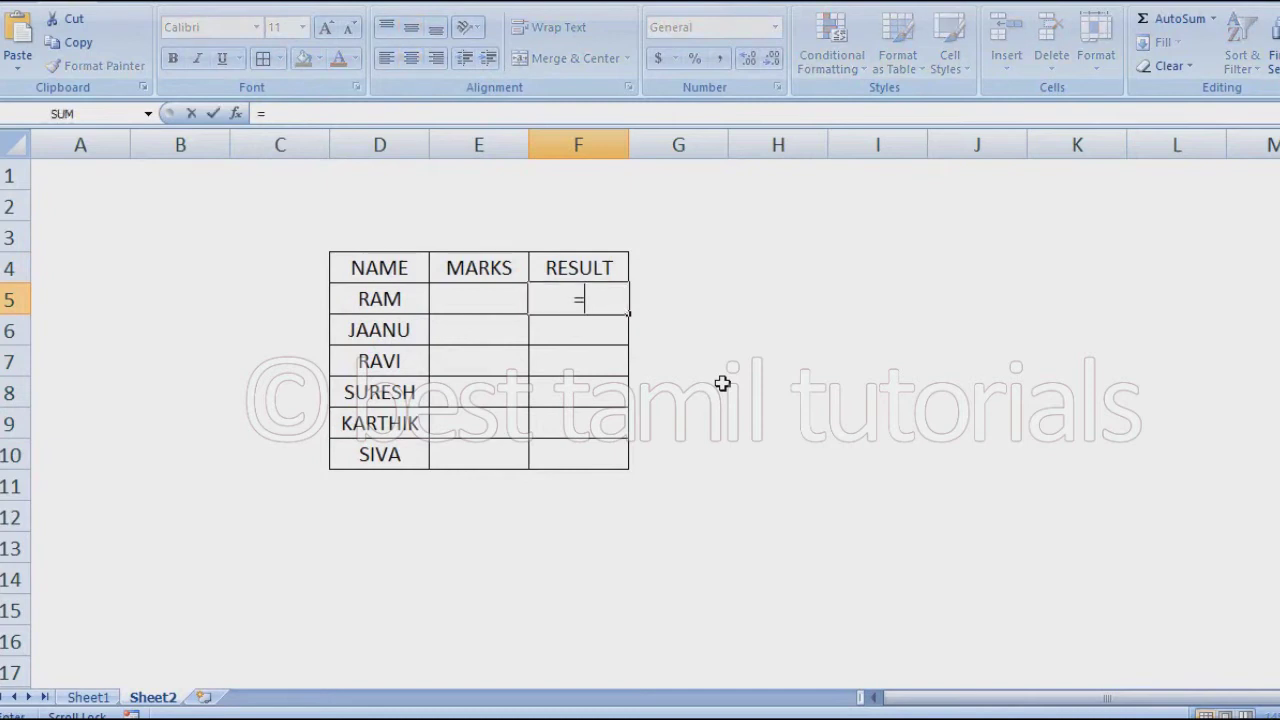
type("IF")
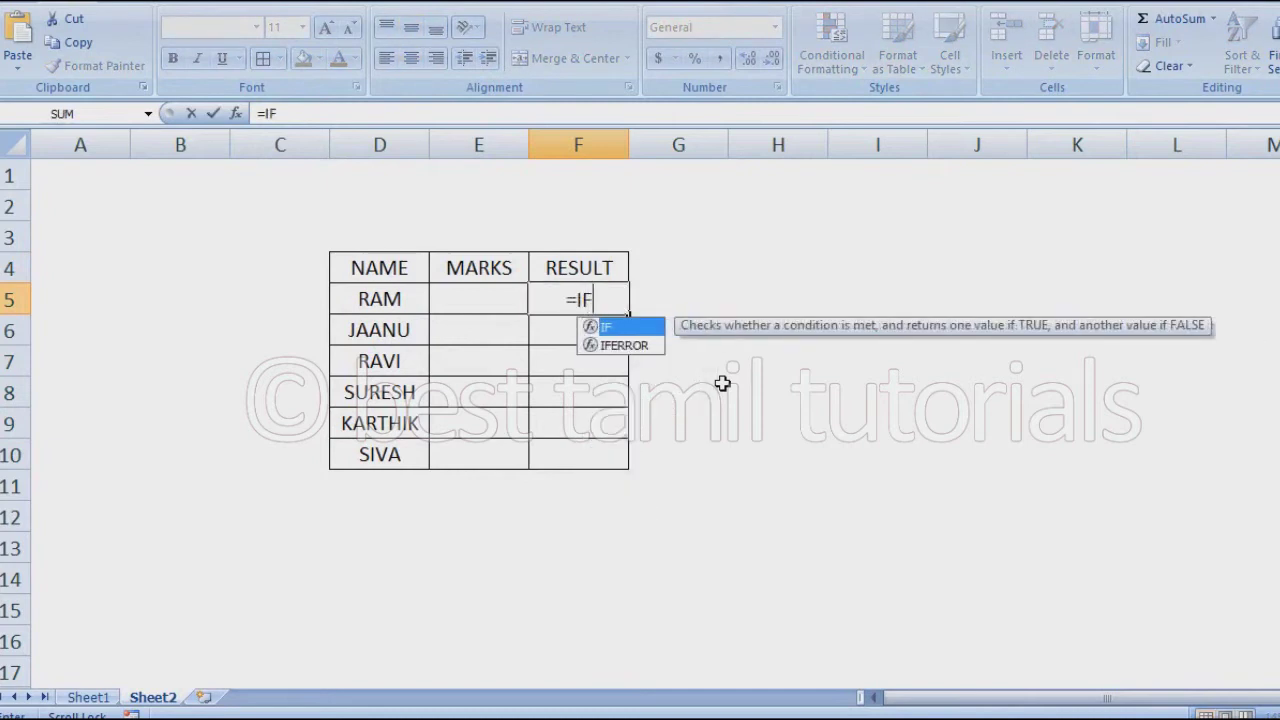
type("9")
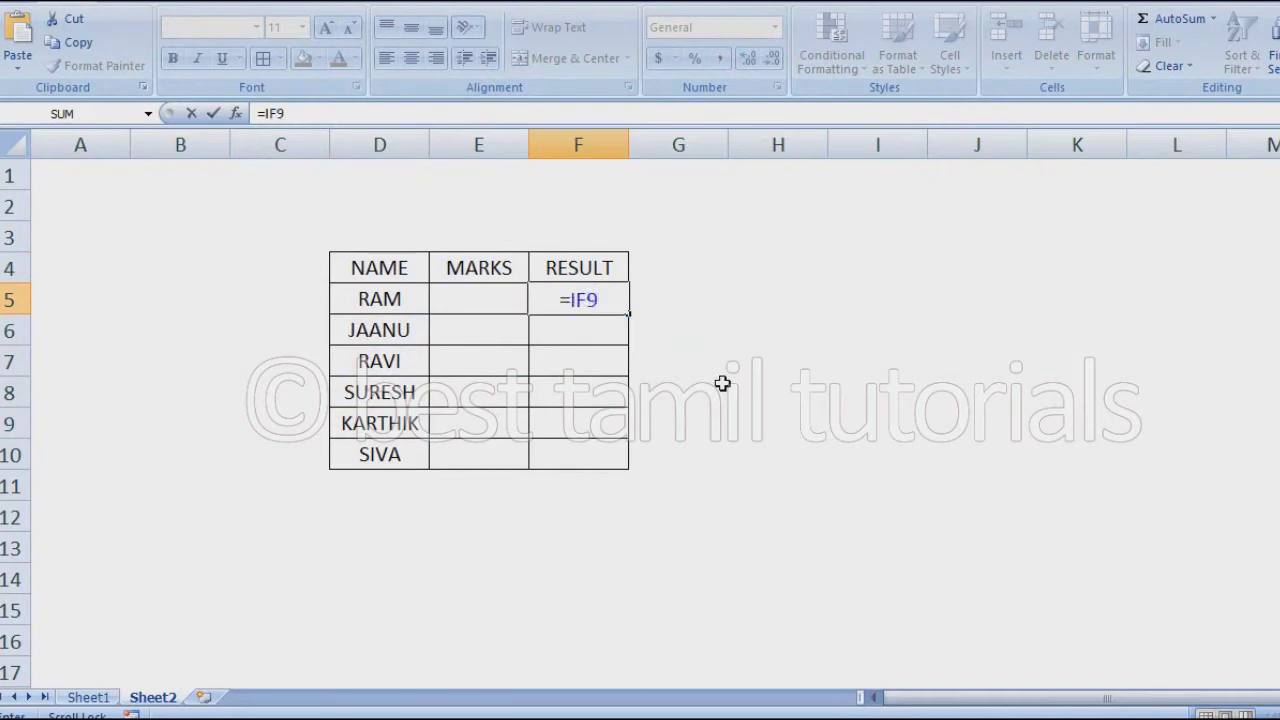
key("BackSpace")
type("(")
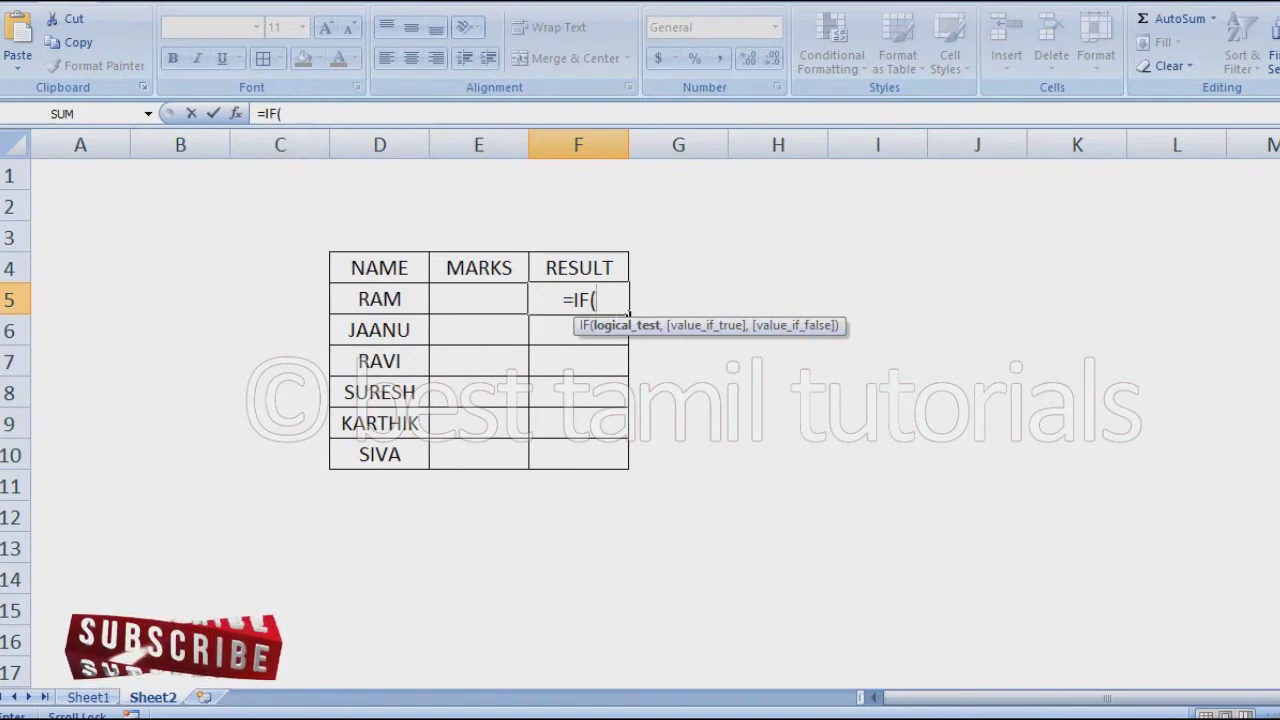
left_click(482, 298)
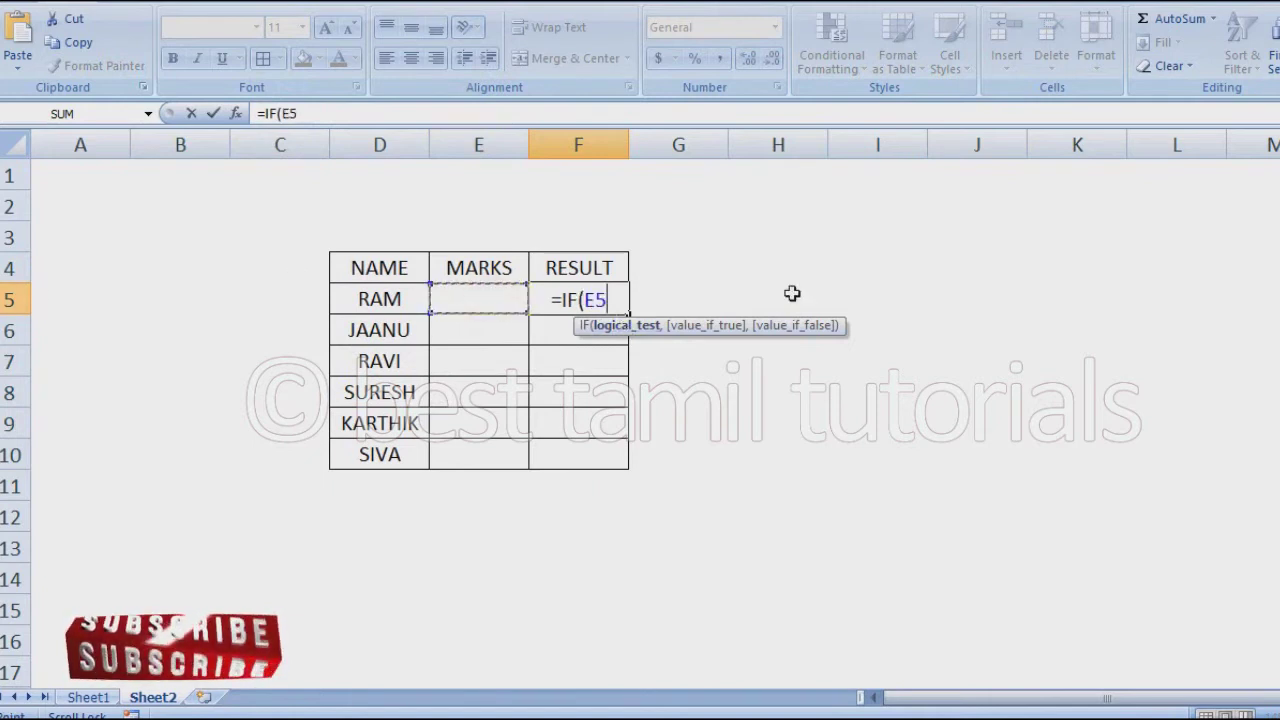
type(">35")
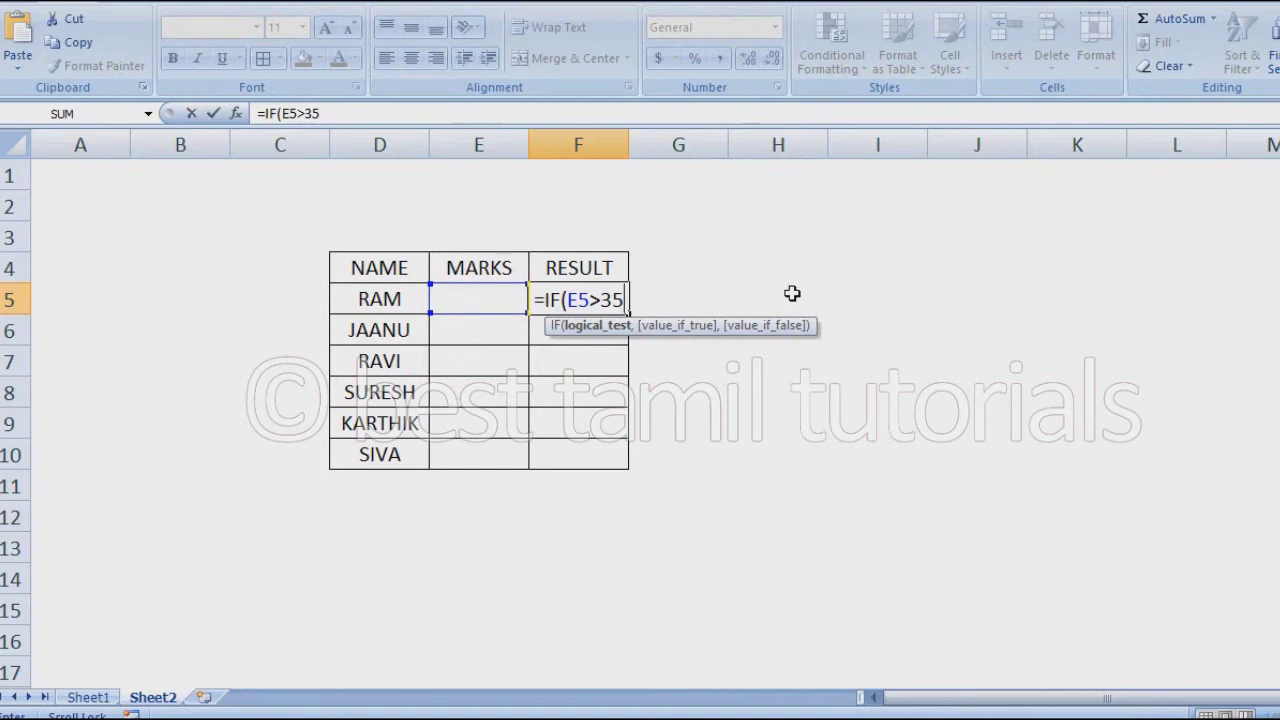
type(",")
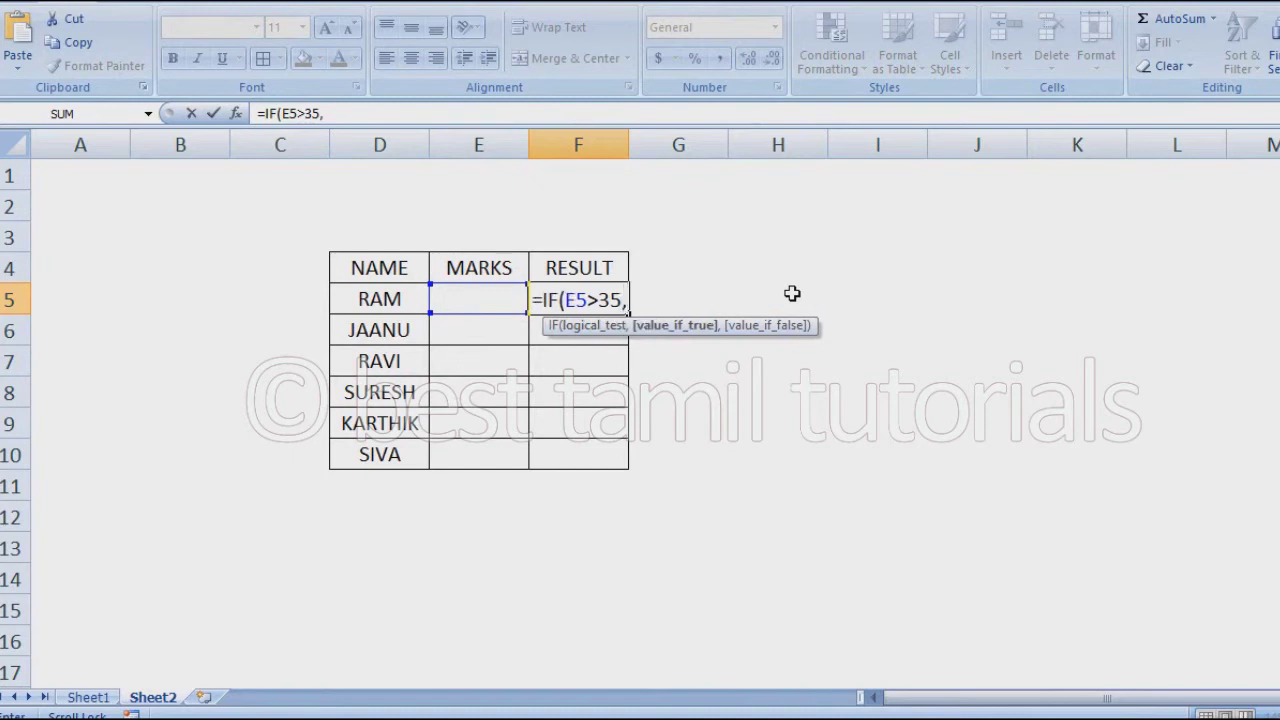
type("\"PASS\",")
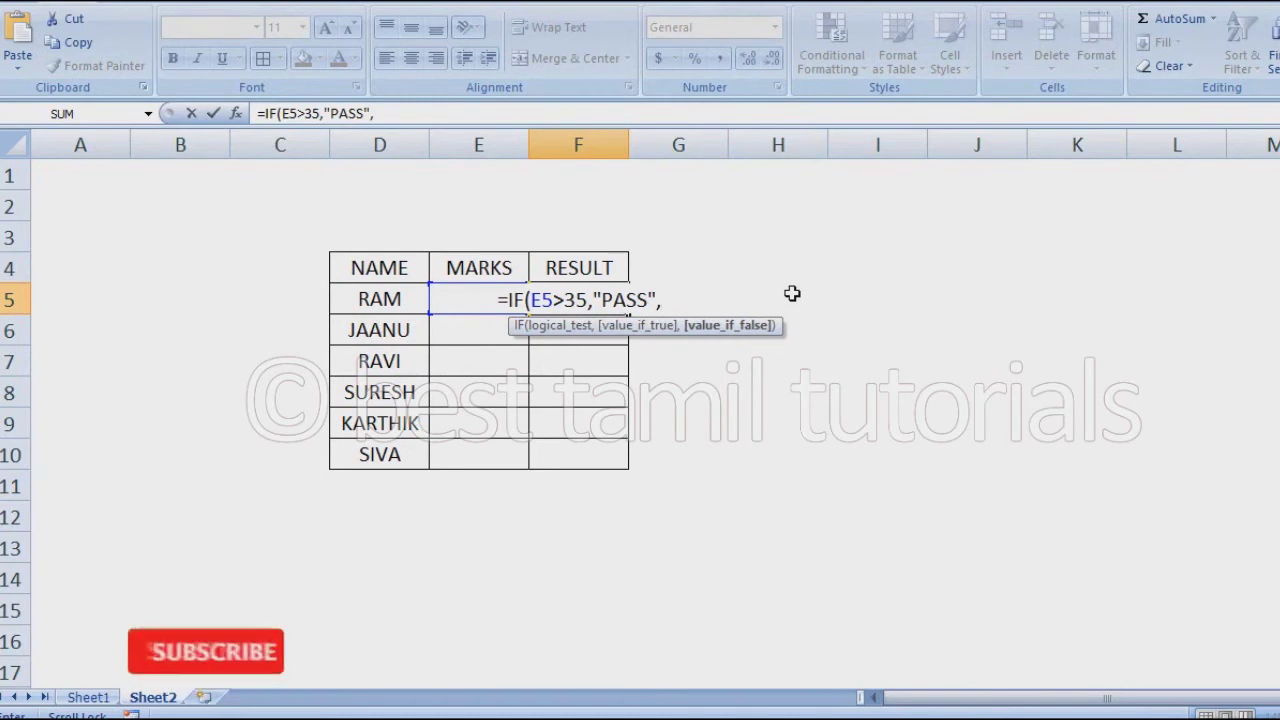
type("\"FAIL")
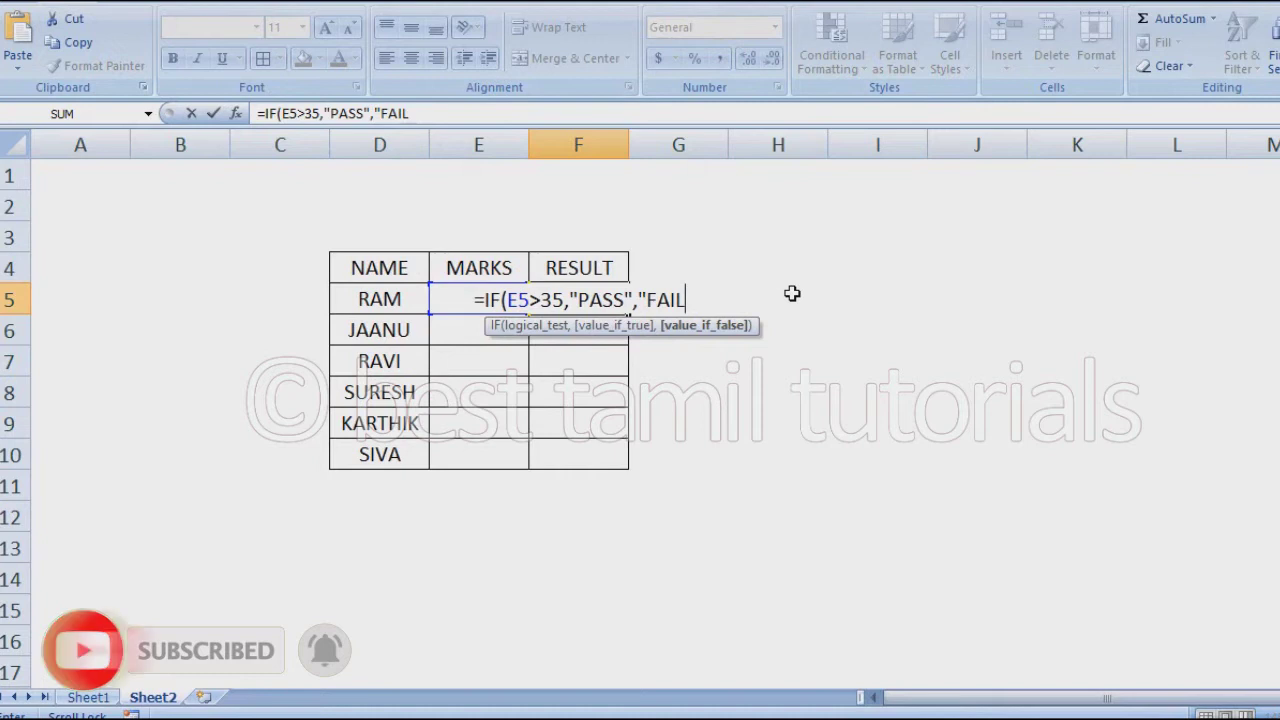
type("\"")
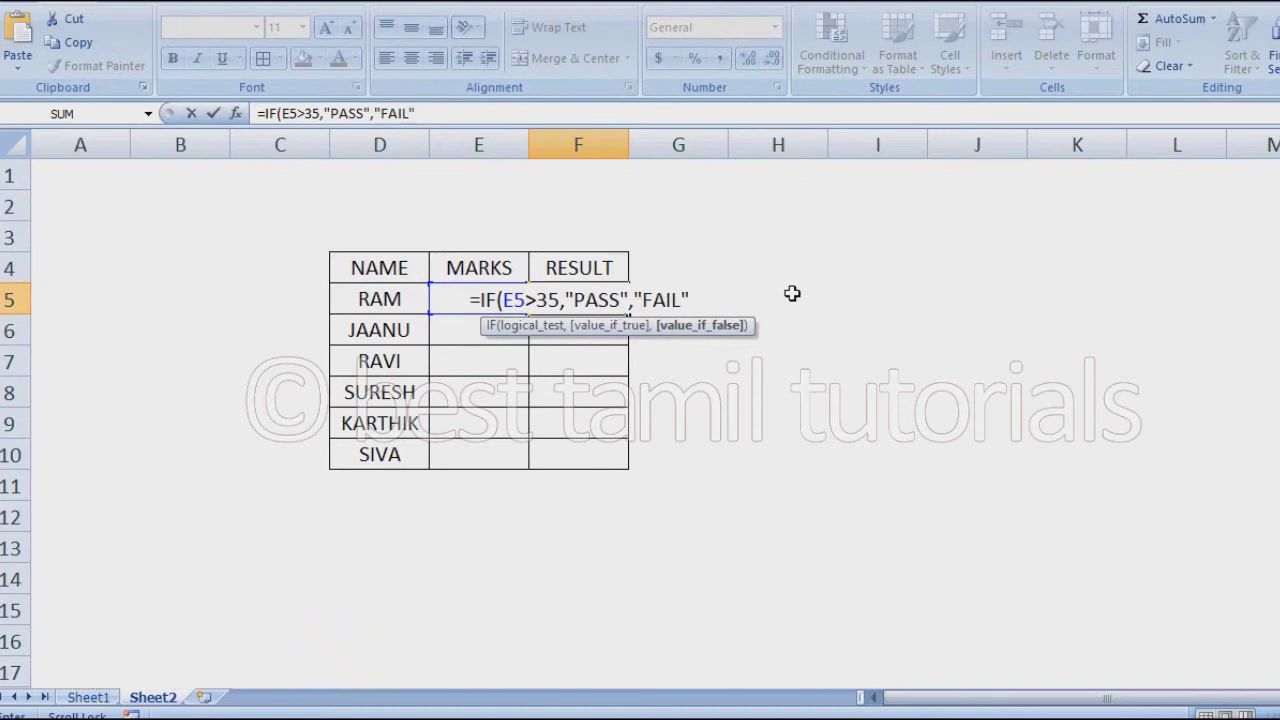
type(")")
key("Return")
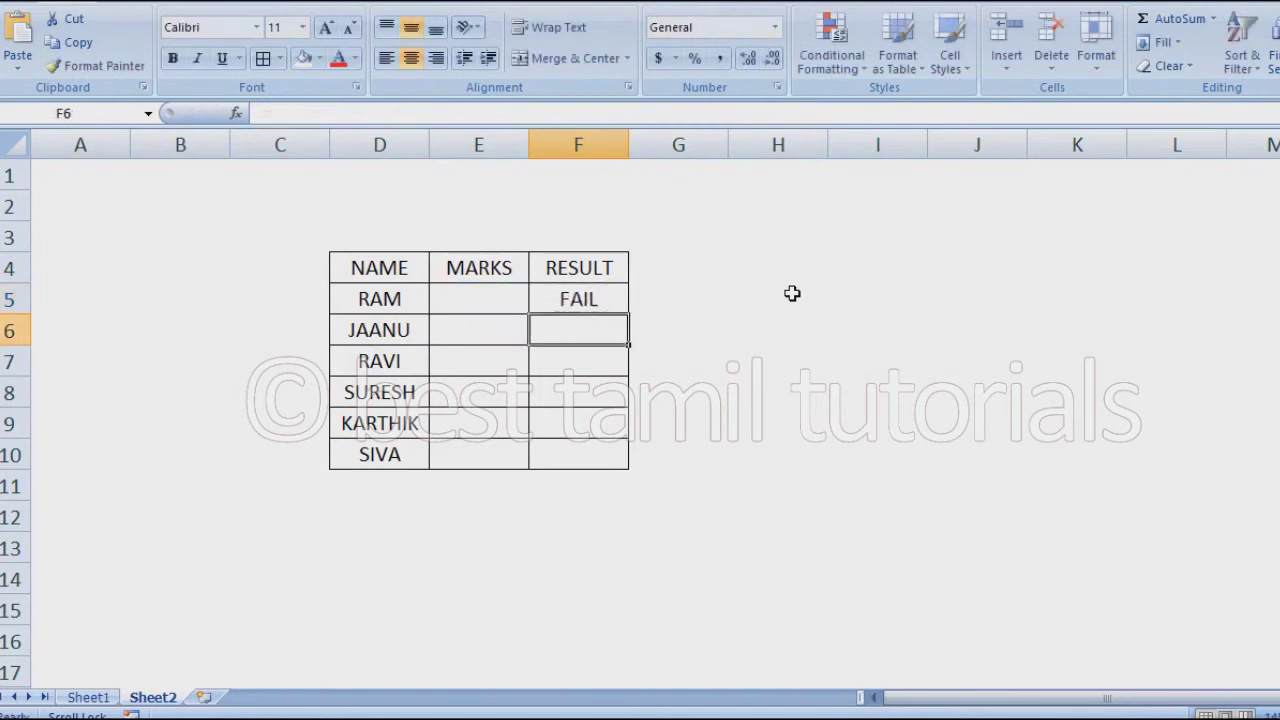
- Set RAM's mark in E5 to 36 after testing 35, and drag F5's formula down to F10
left_click(477, 290)
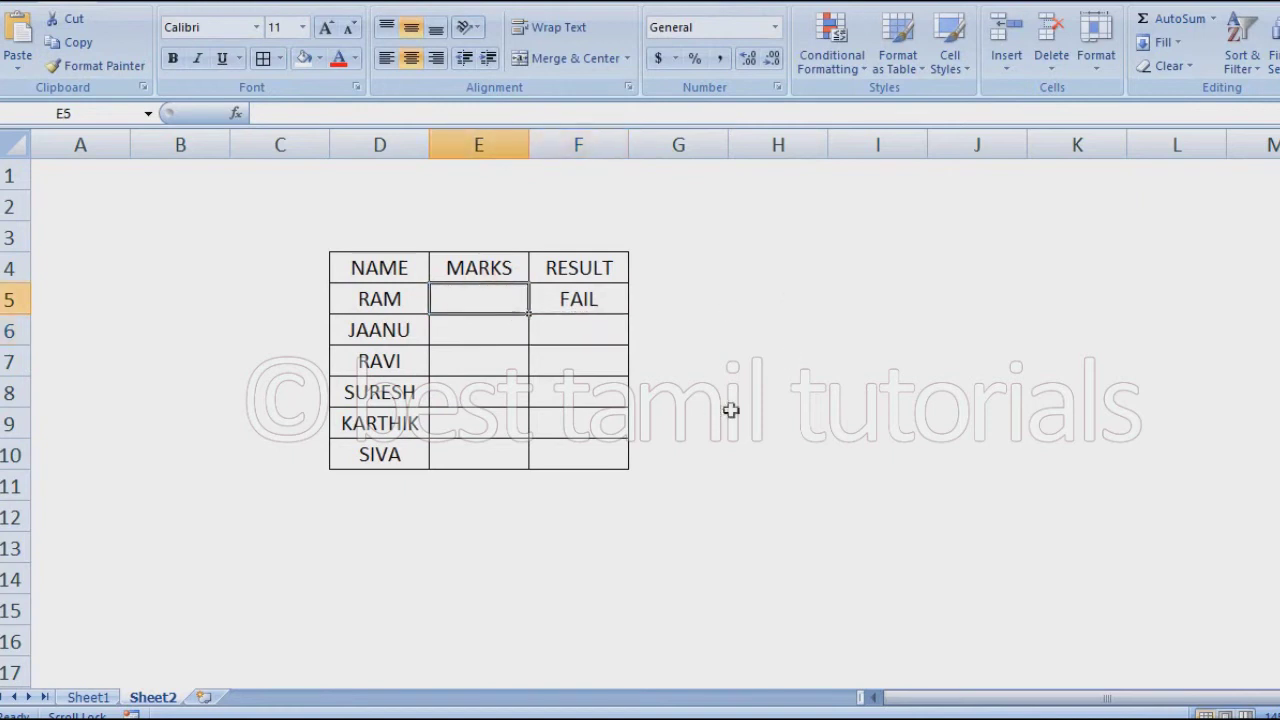
type("35")
key("Return")
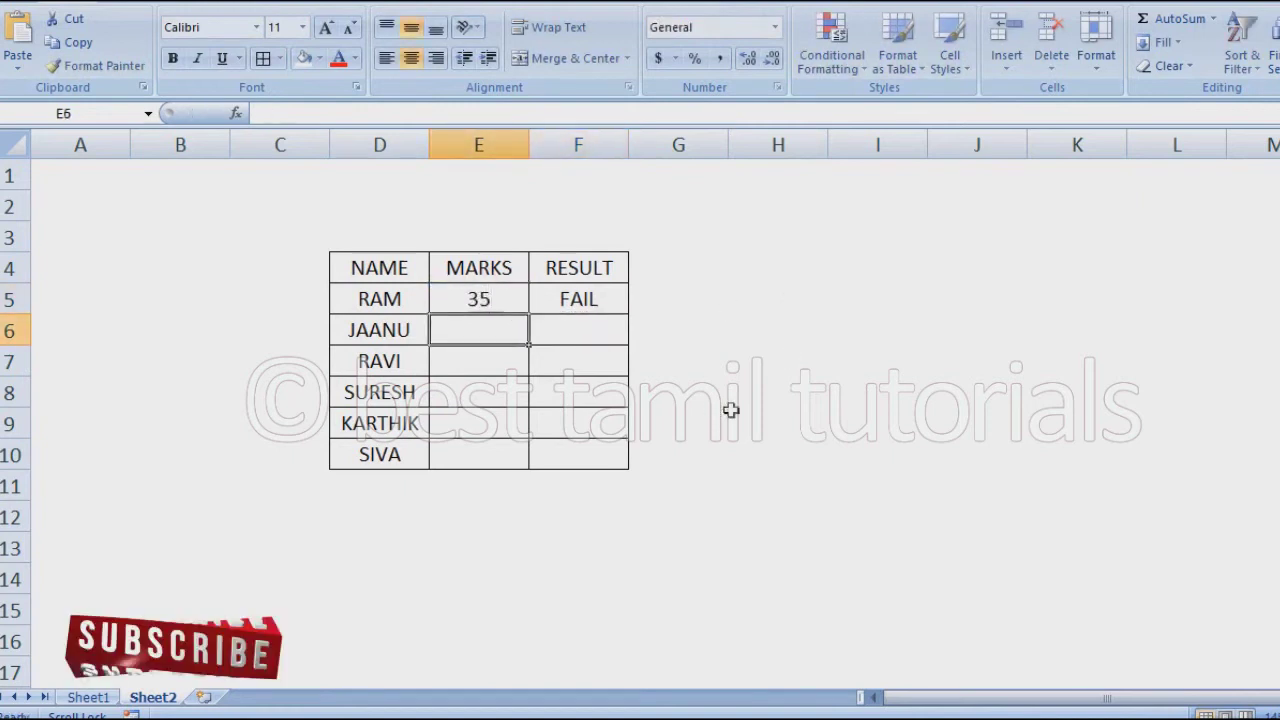
left_click(494, 299)
type("36")
key("Return")
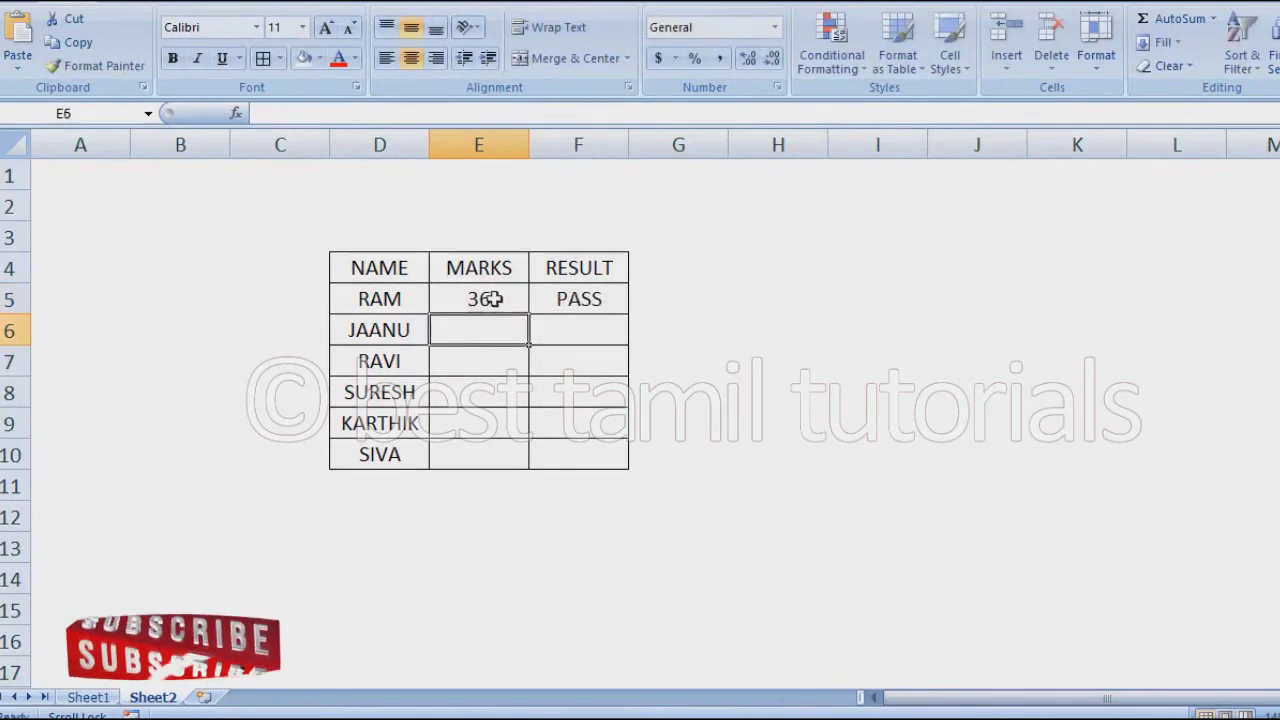
left_click(576, 308)
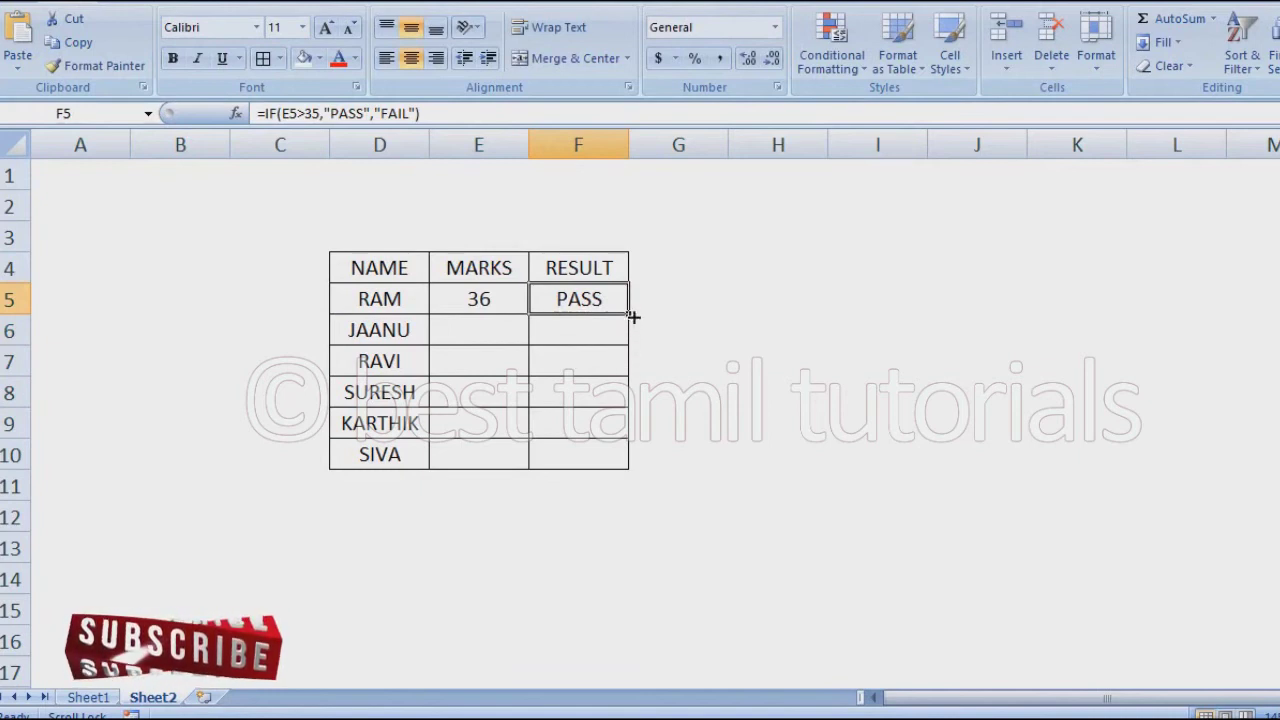
left_click_drag(633, 316, 612, 466)
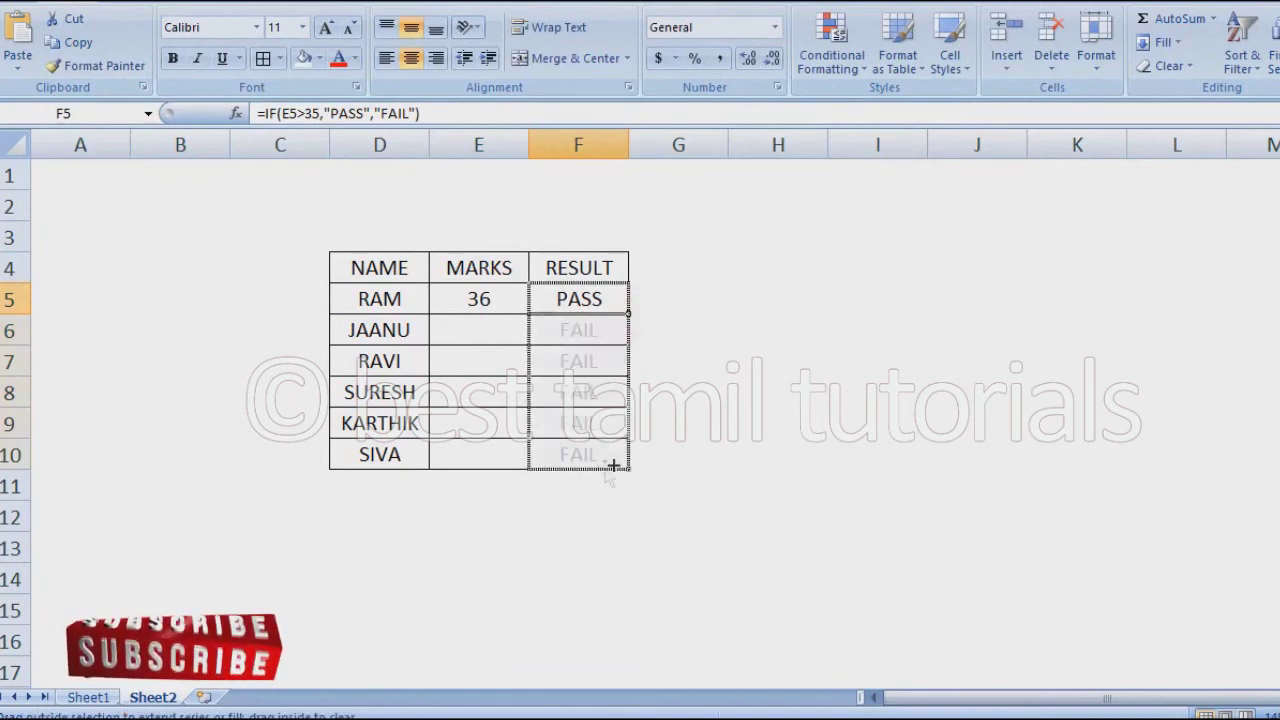
- Enter marks 38 for JAANU in E6 and 85 for RAVI in E7
left_click(466, 331)
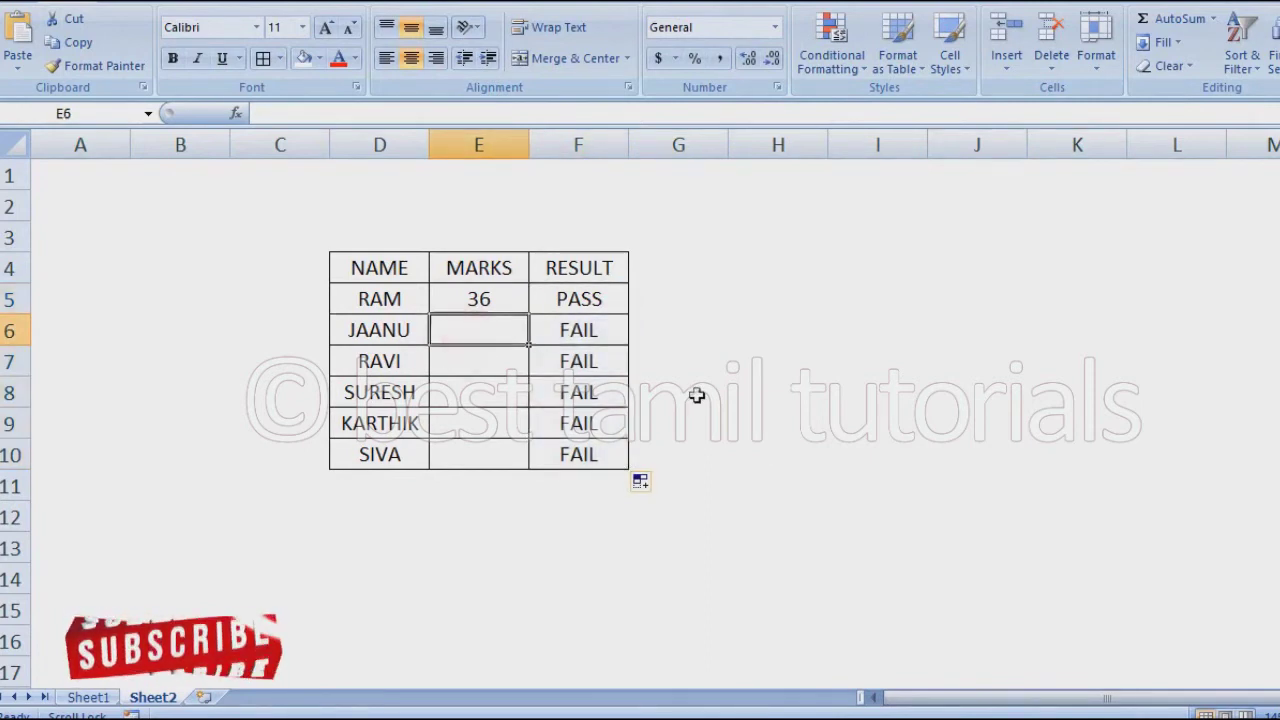
type("38")
key("Return")
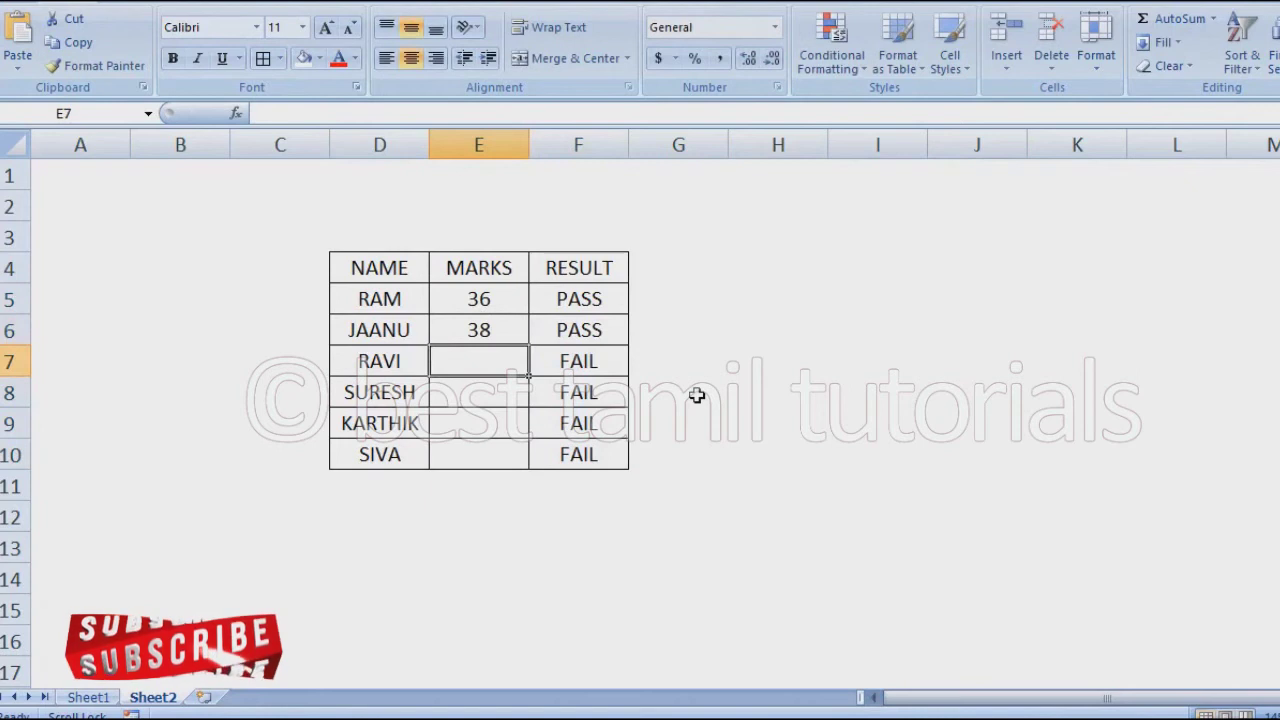
type("26")
key("Return")
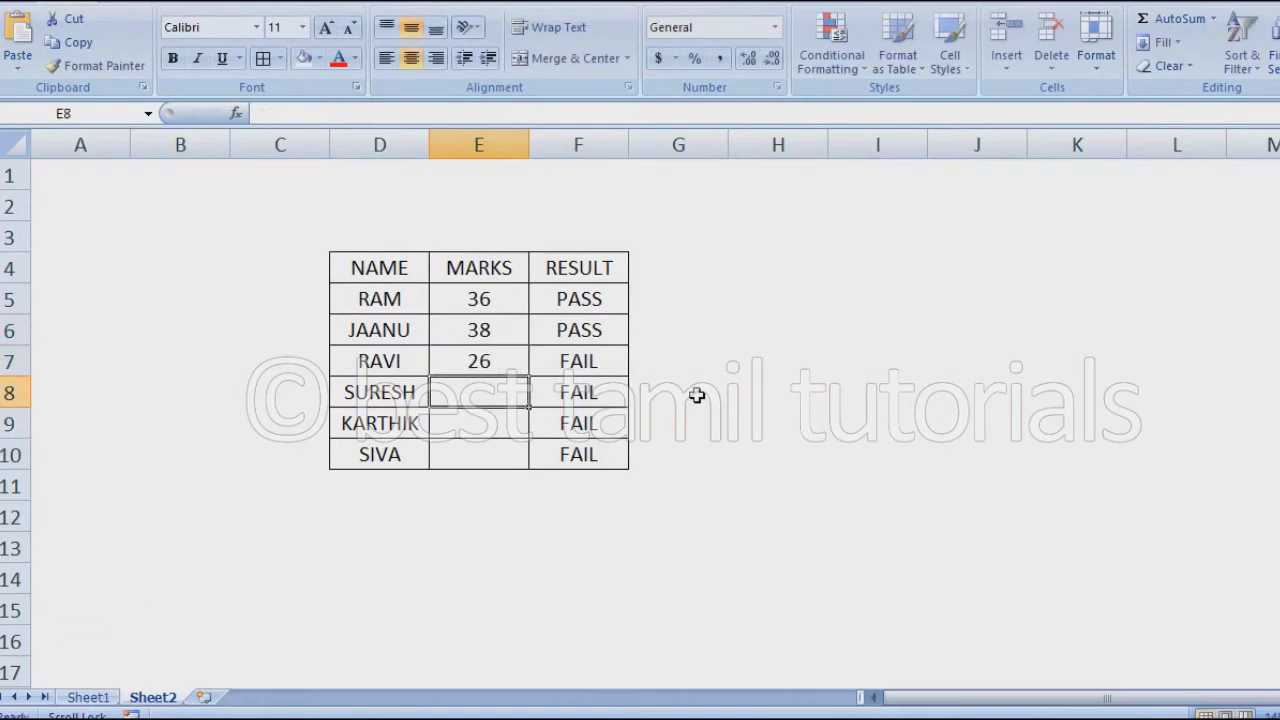
left_click(509, 365)
type("8")
key("Return")
left_click(510, 368)
type("85")
key("Return")
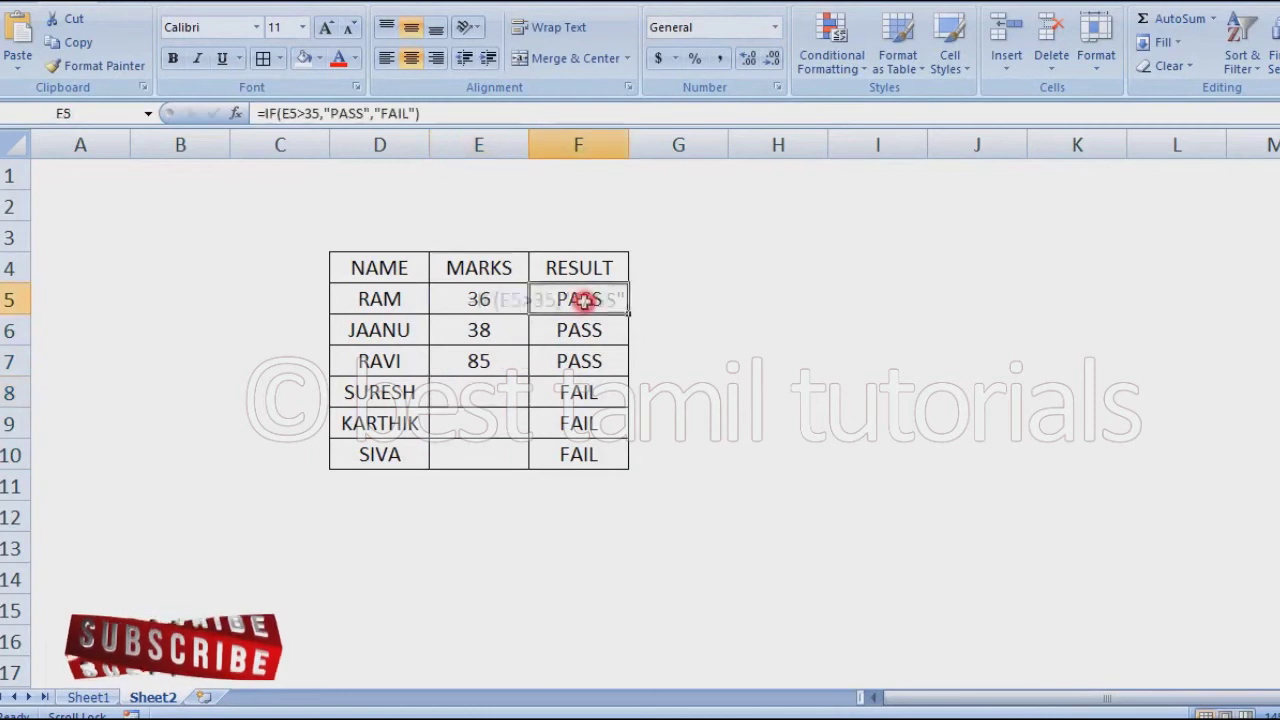
- Edit F5 to =IF(E5>35,"FAIL","PASS") so RAM's 36 marks show FAIL
double_click(580, 298)
left_click(614, 299)
key("BackSpace")
key("BackSpace")
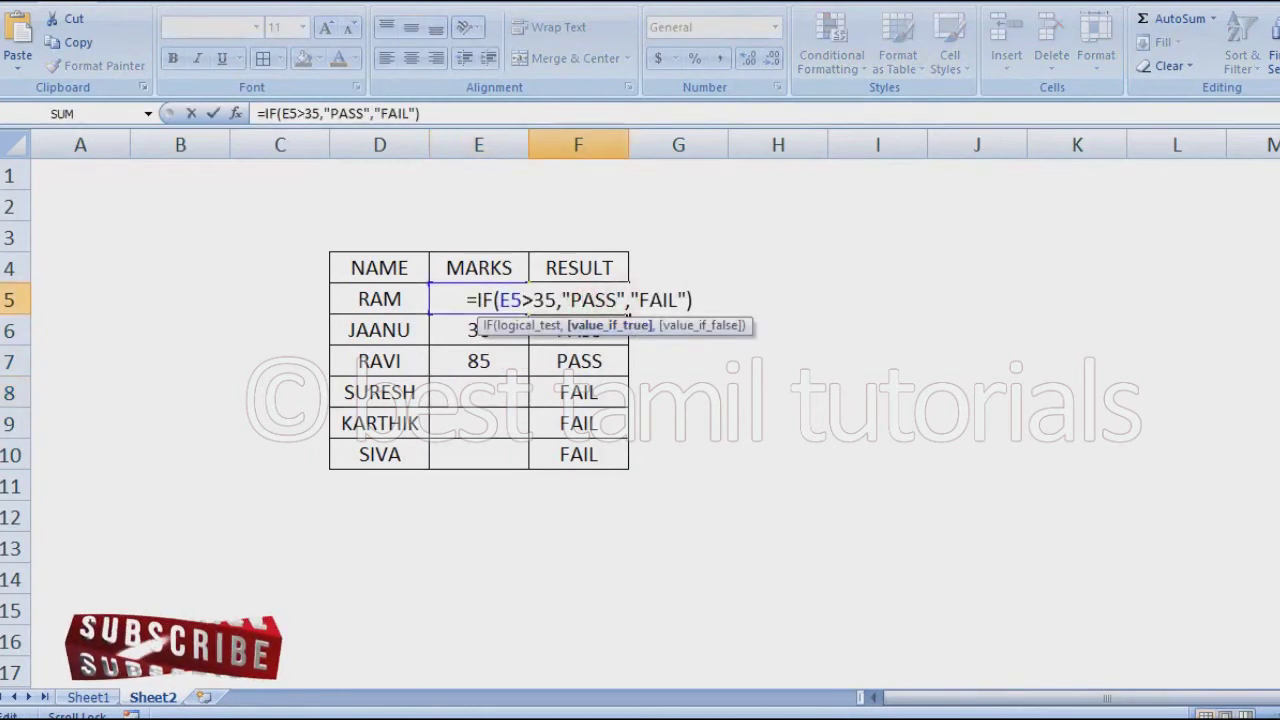
key("BackSpace")
key("BackSpace")
type("FAIL")
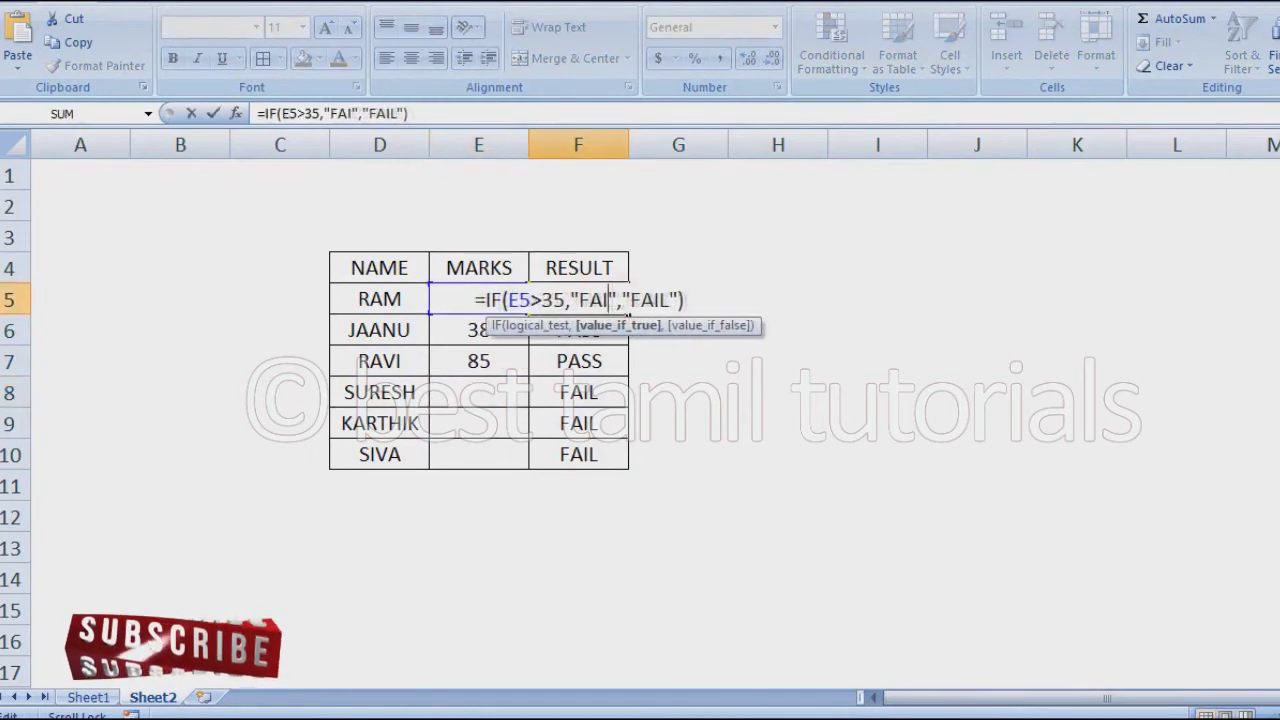
key("Right")
key("Right")
key("Right")
key("Right")
key("Right")
key("Right")
key("BackSpace")
key("BackSpace")
key("BackSpace")
key("BackSpace")
type("PASS")
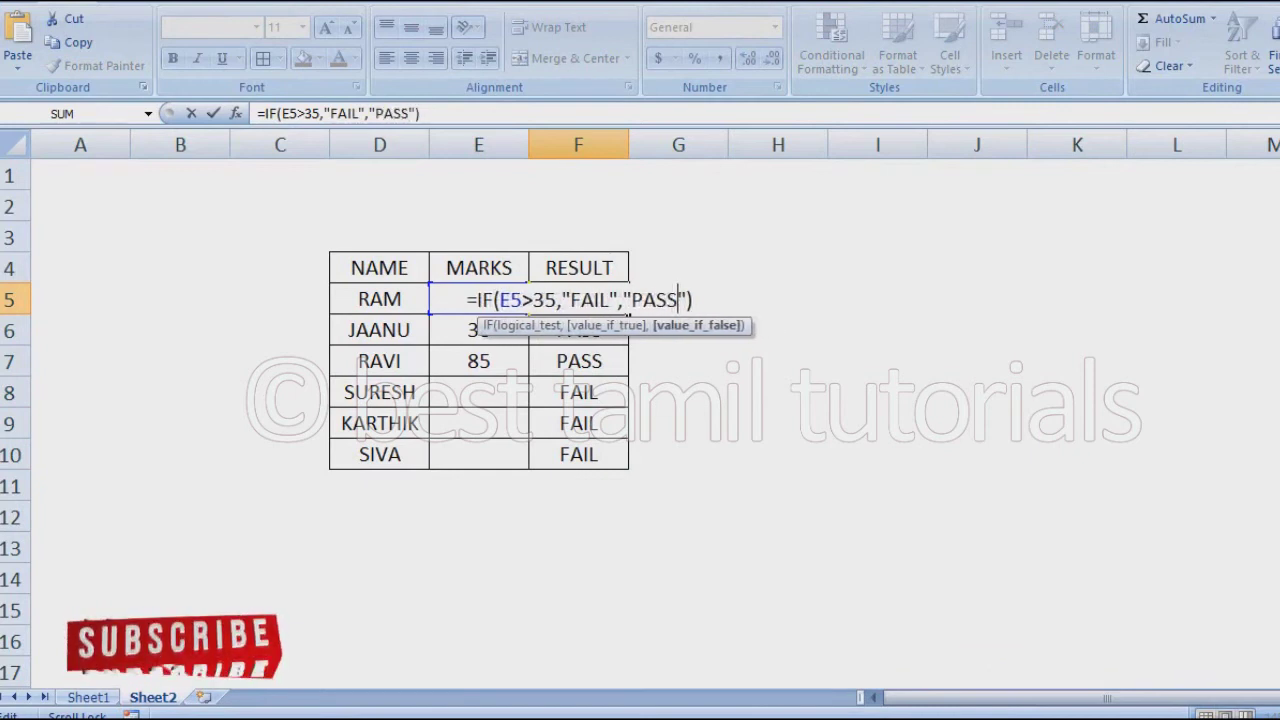
key("Return")
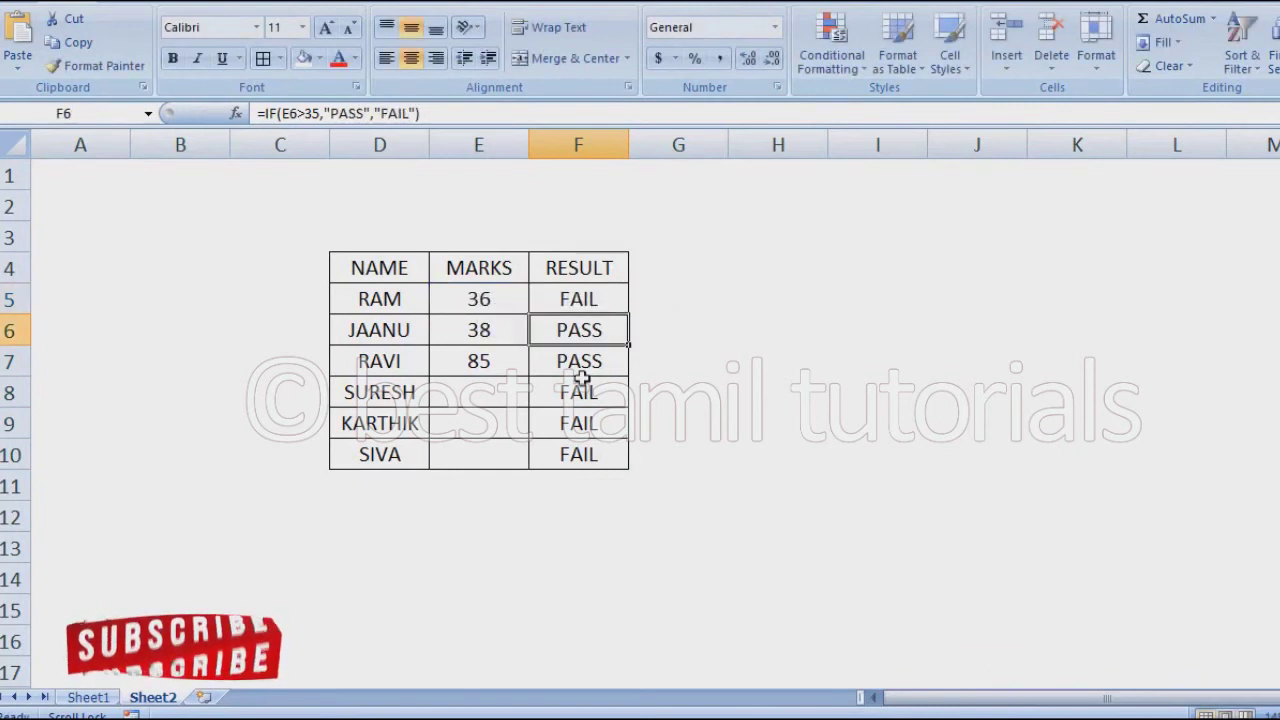
left_click(497, 293)
left_click(551, 302)
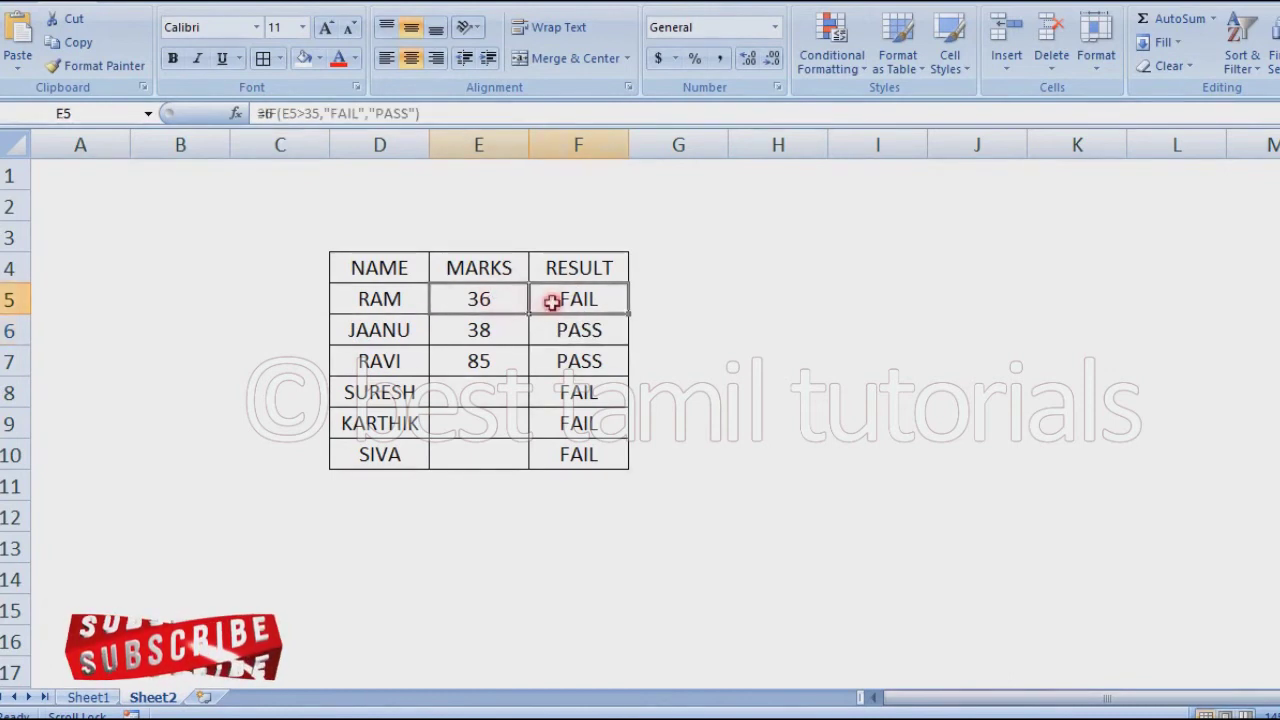
left_click(474, 300)
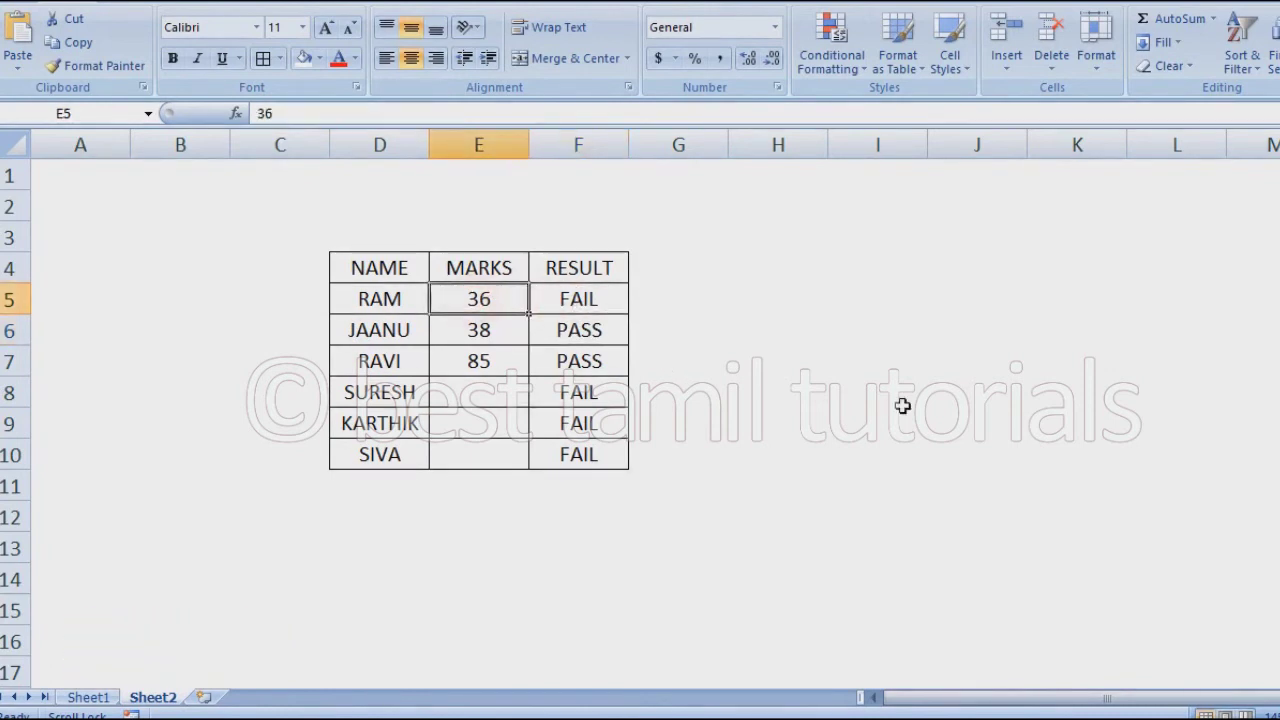
- Test RAM's mark at 33, then restore it to 36
type("33")
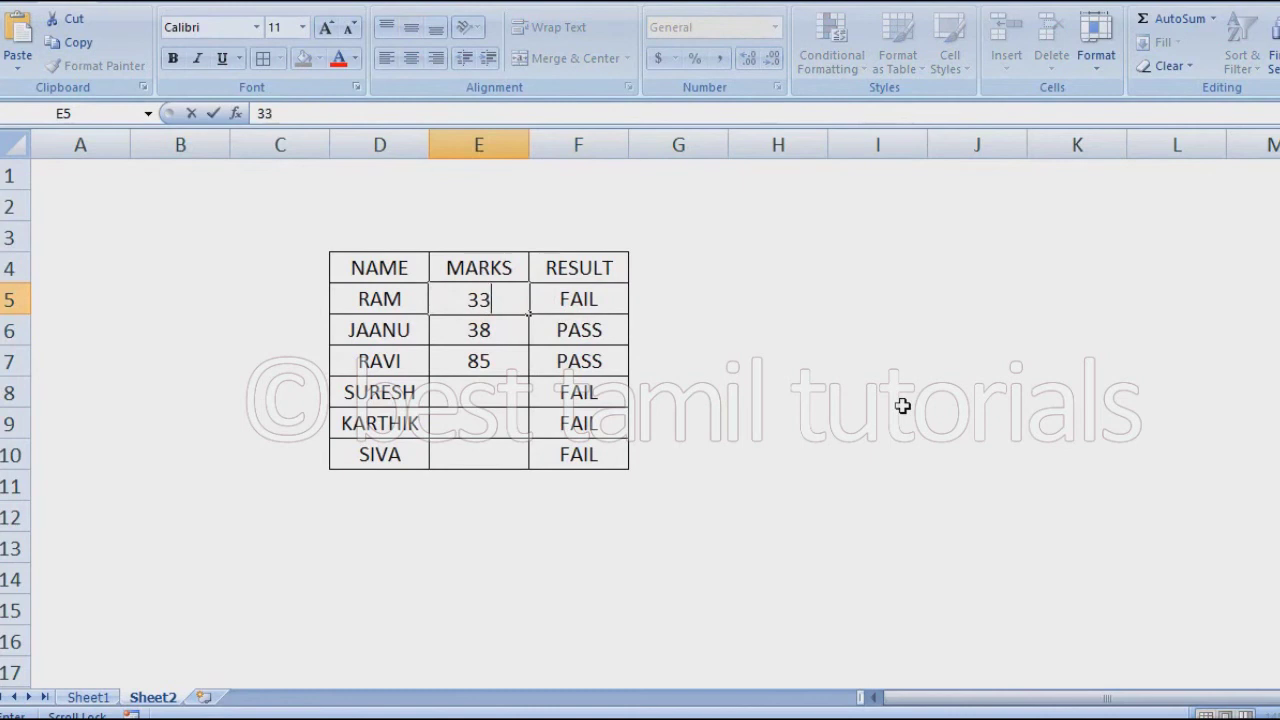
key("Return")
key("Up")
type("36")
key("Return")
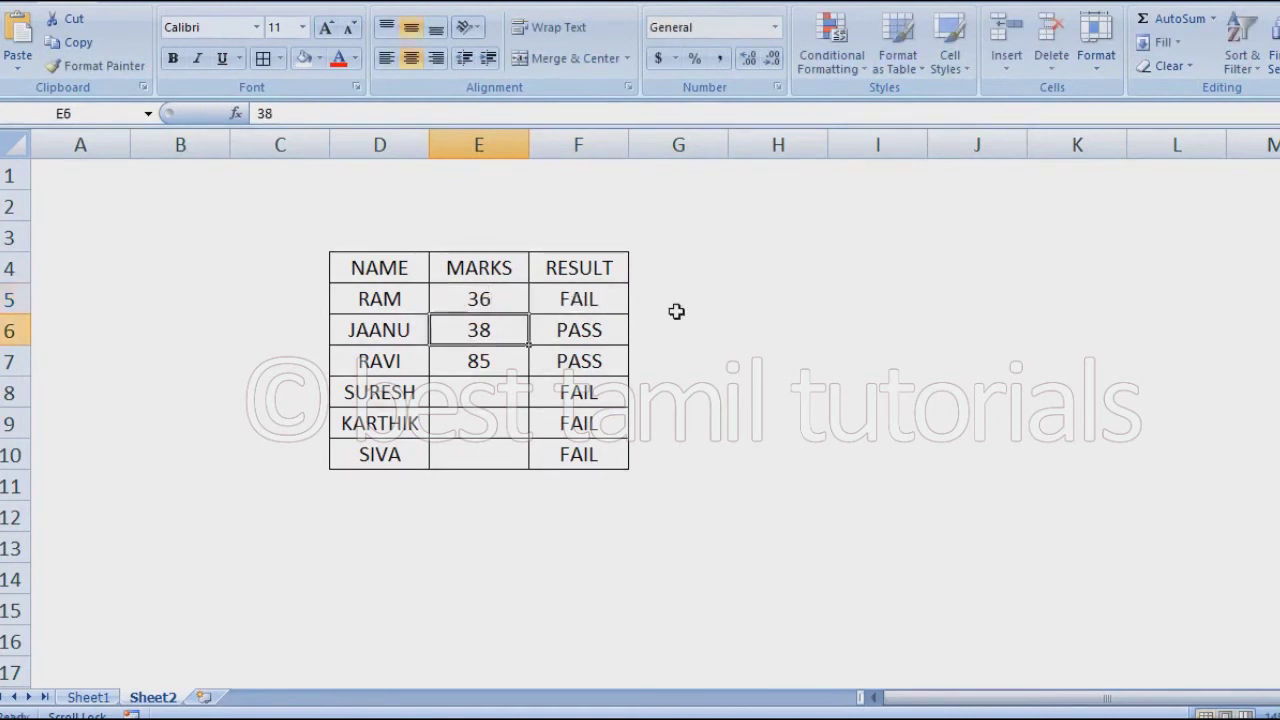
- Open F5's formula for editing and delete its first result text
key("Up")
key("Right")
key("F2")
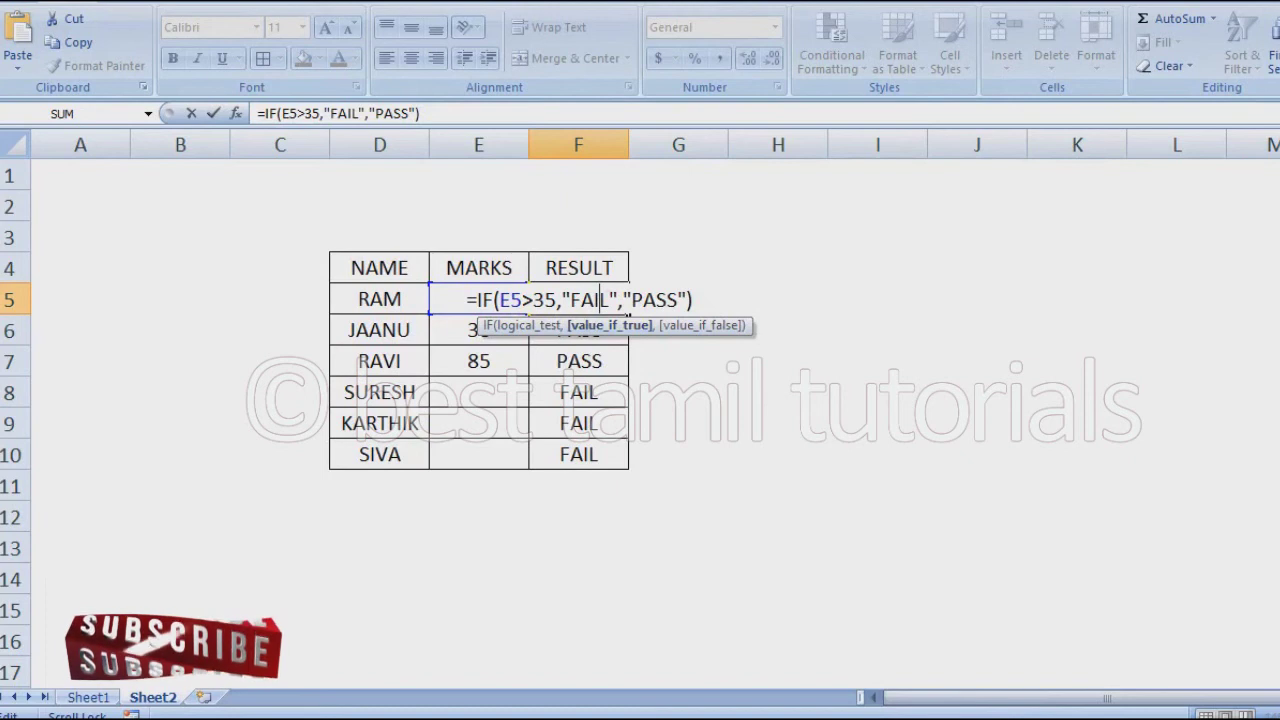
key("BackSpace")
key("BackSpace")
key("BackSpace")
key("BackSpace")
- Change F5 back to =IF(E5>35,"PASS","FAIL") and review the formula
type("PASS")
key("Right")
key("Right")
key("Right")
key("Right")
key("Right")
key("Right")
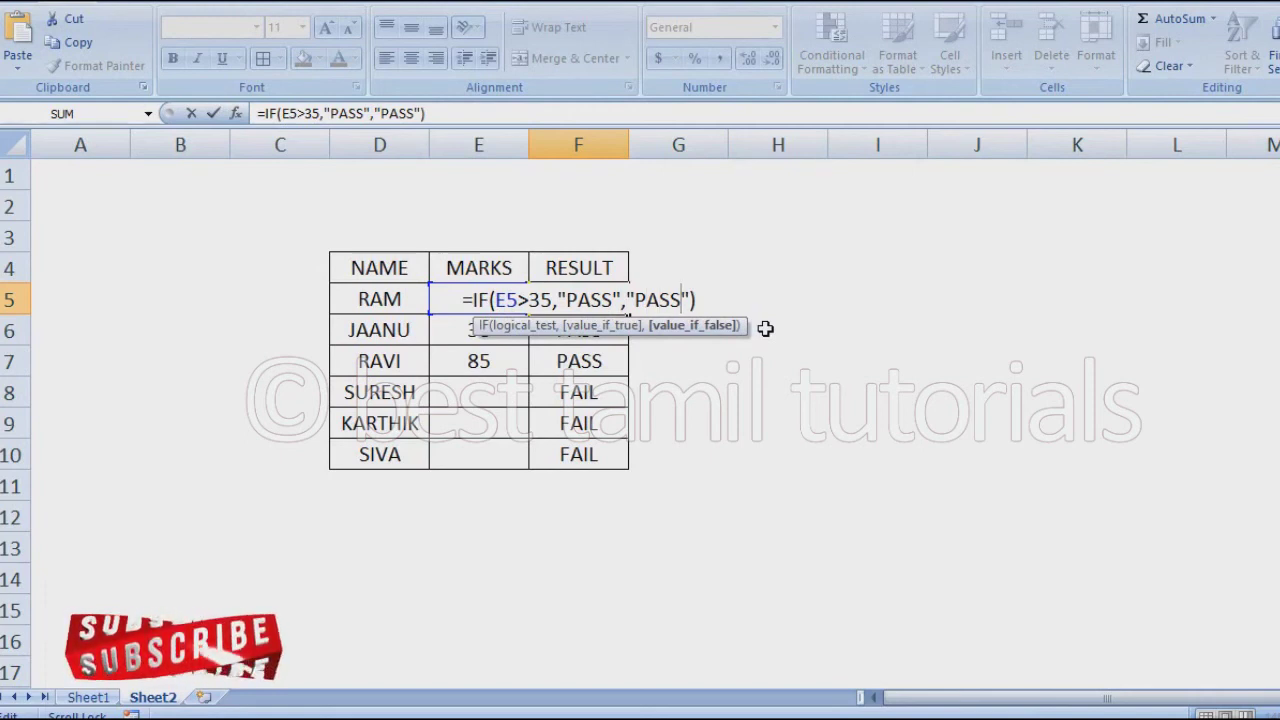
key("BackSpace")
key("BackSpace")
key("BackSpace")
key("BackSpace")
type("FAIL")
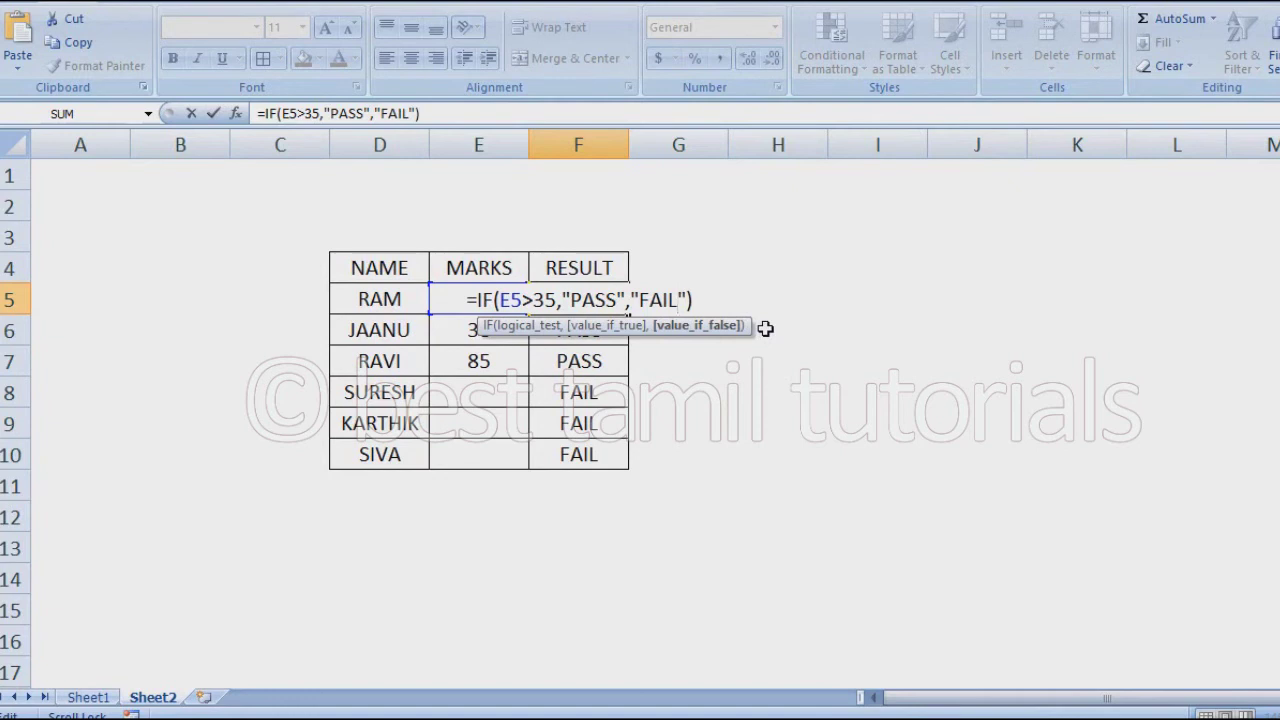
key("Return")
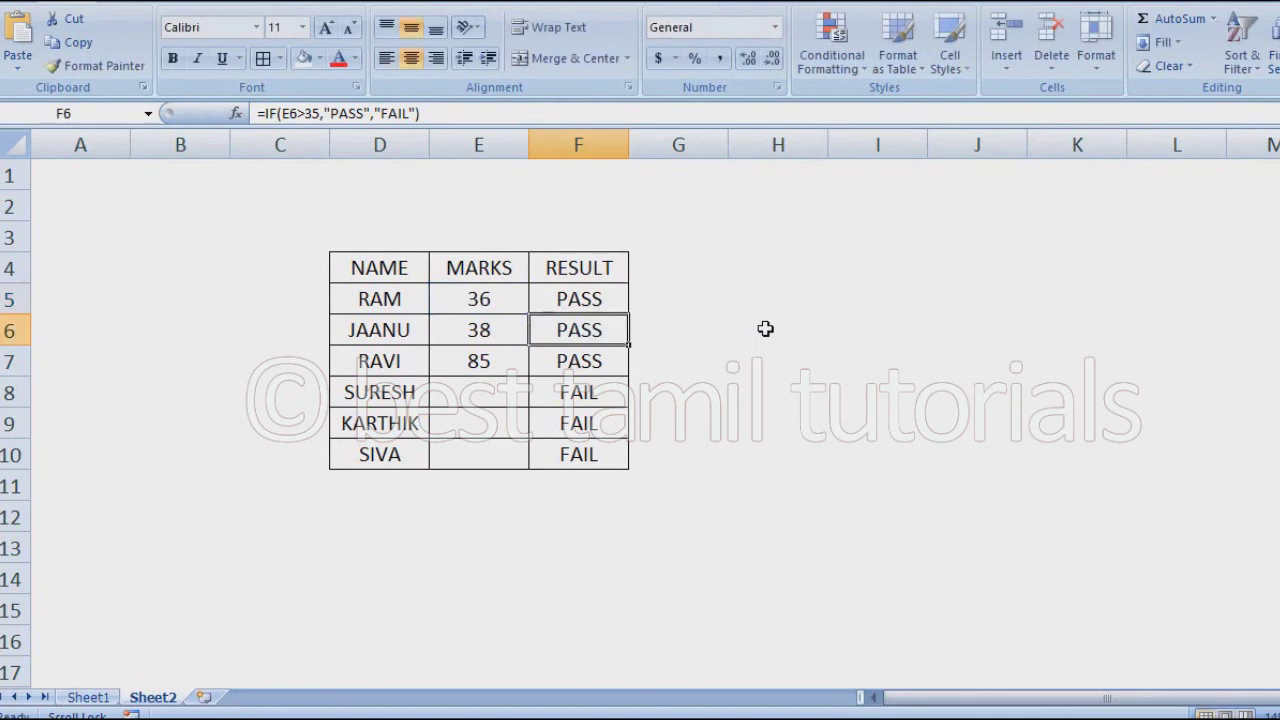
double_click(594, 299)
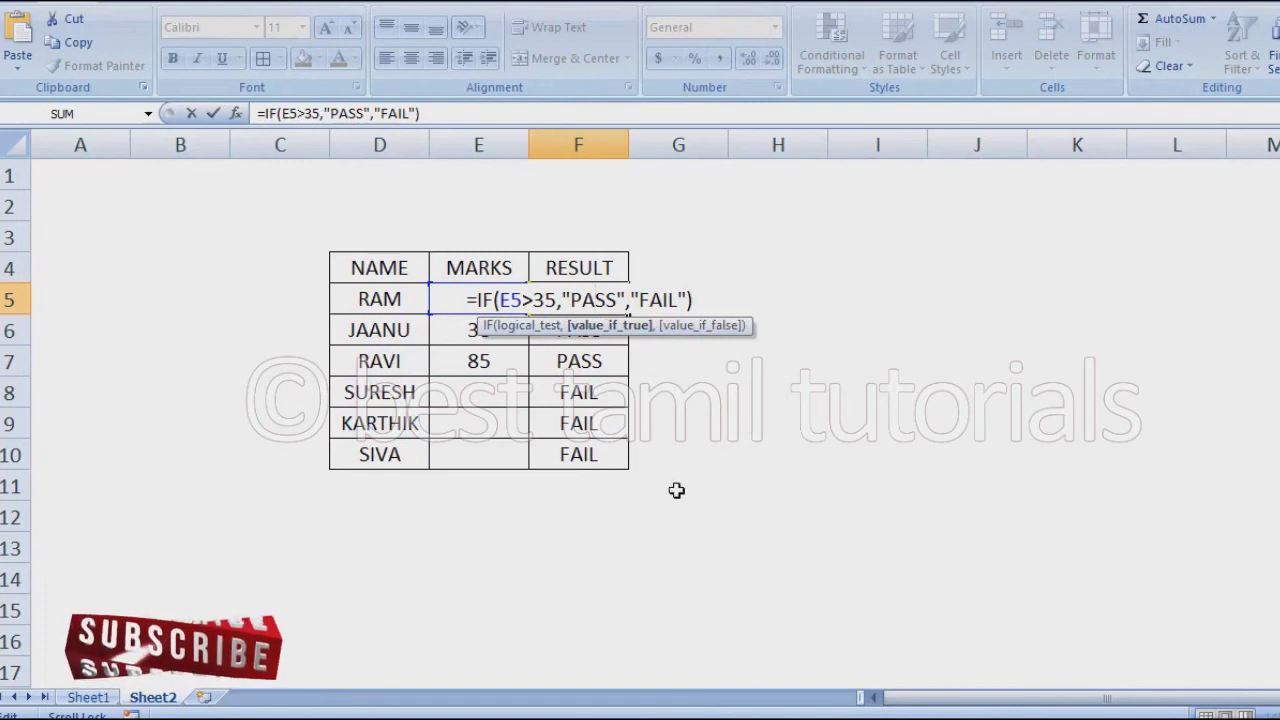
key("ctrl+Return")
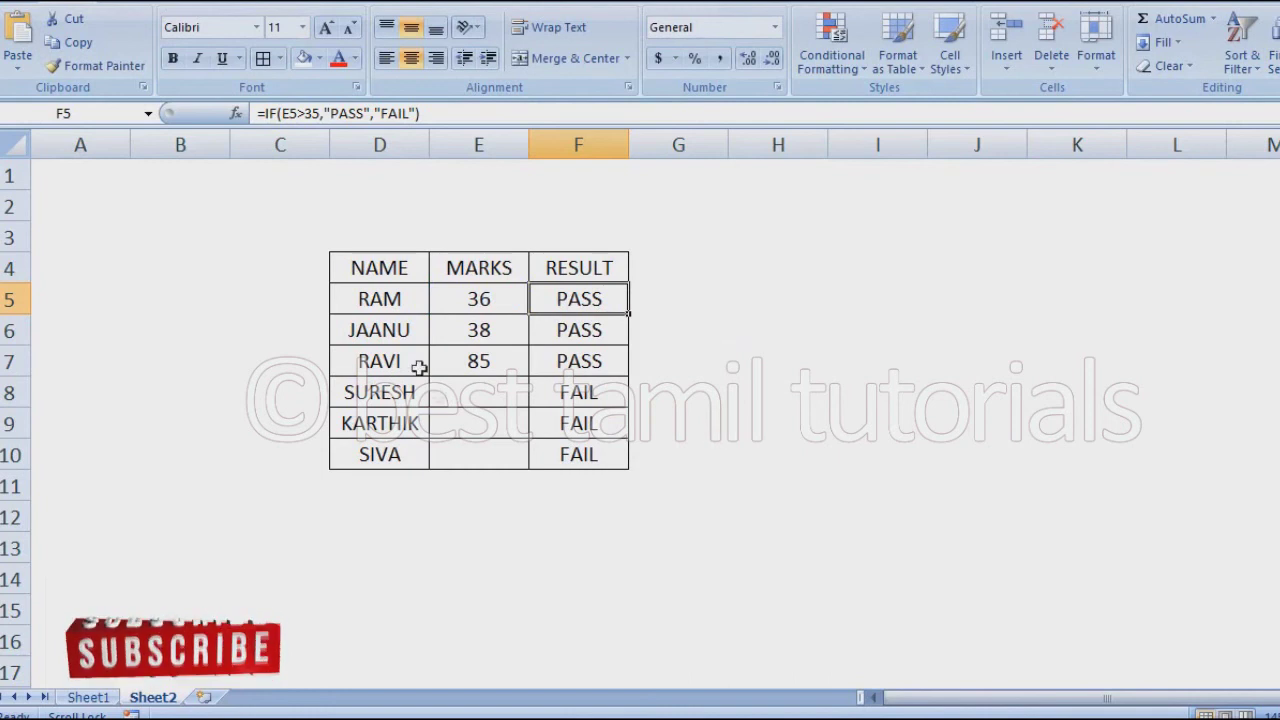
left_click(476, 298)
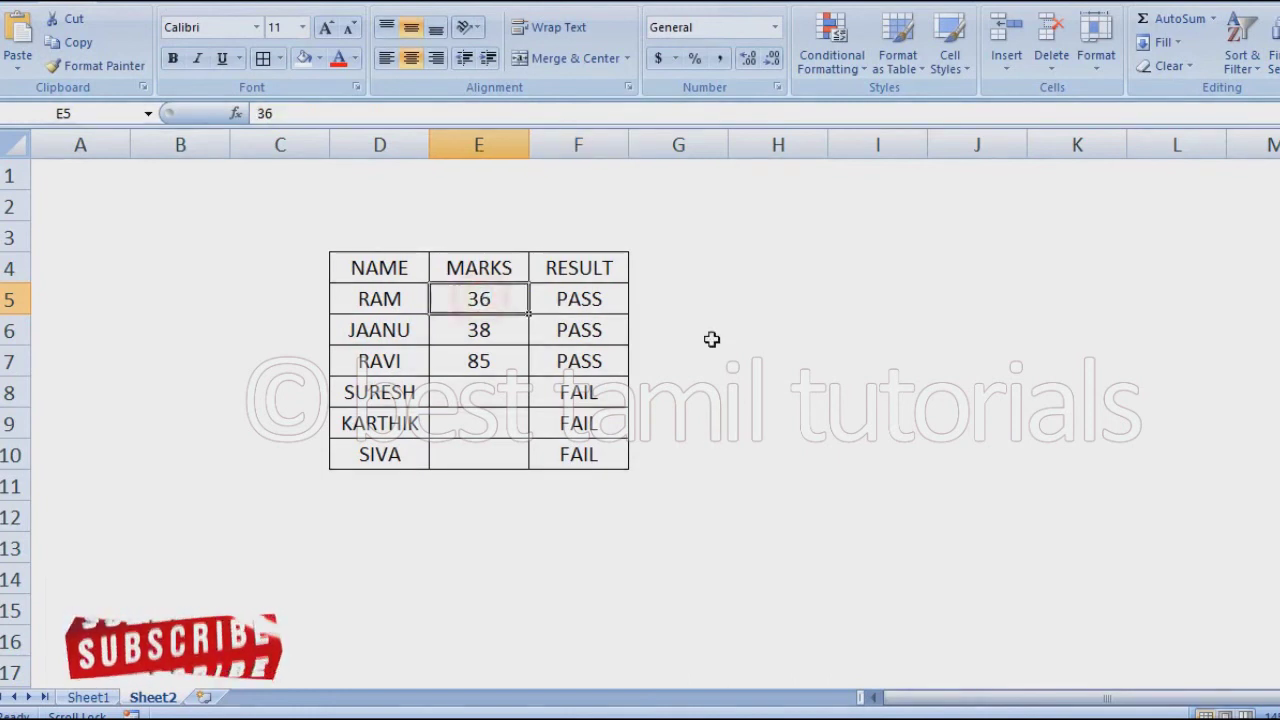